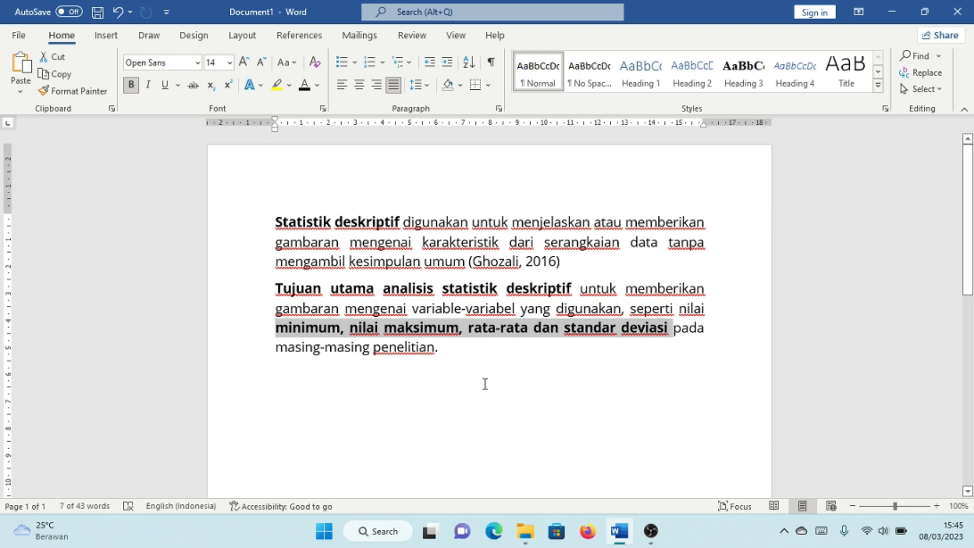
# Select the phrases "variable-variabel yang digunakan" and "minimum, nilai maksimum, rata-rata dan standar deviasi" in turn in the second paragraph to point them out
pyautogui.click(368, 309)
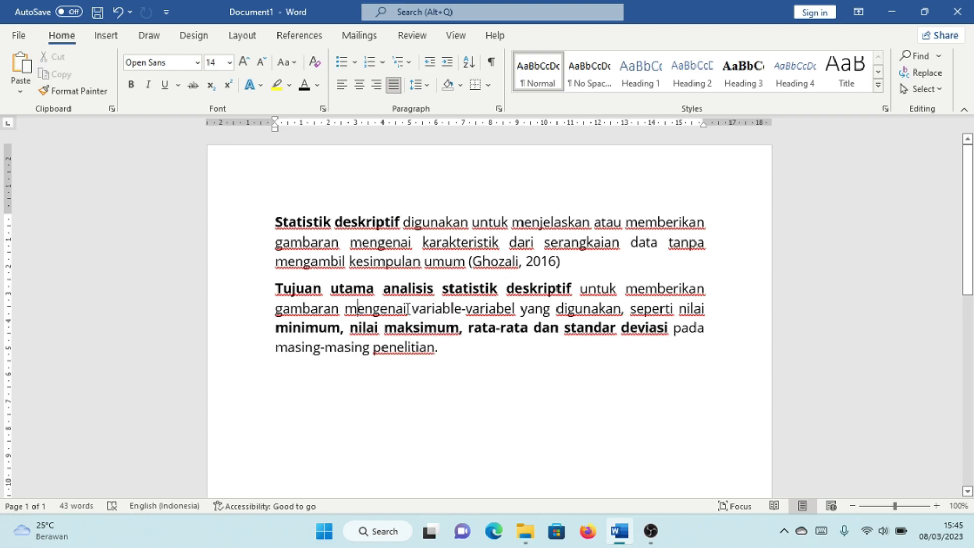
pyautogui.moveTo(410, 309); pyautogui.dragTo(589, 307)
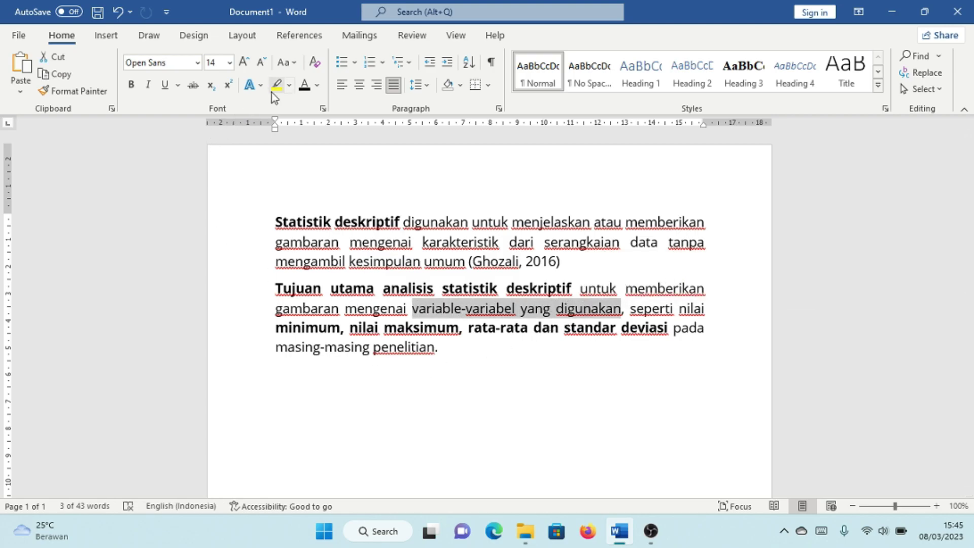
pyautogui.click(302, 324)
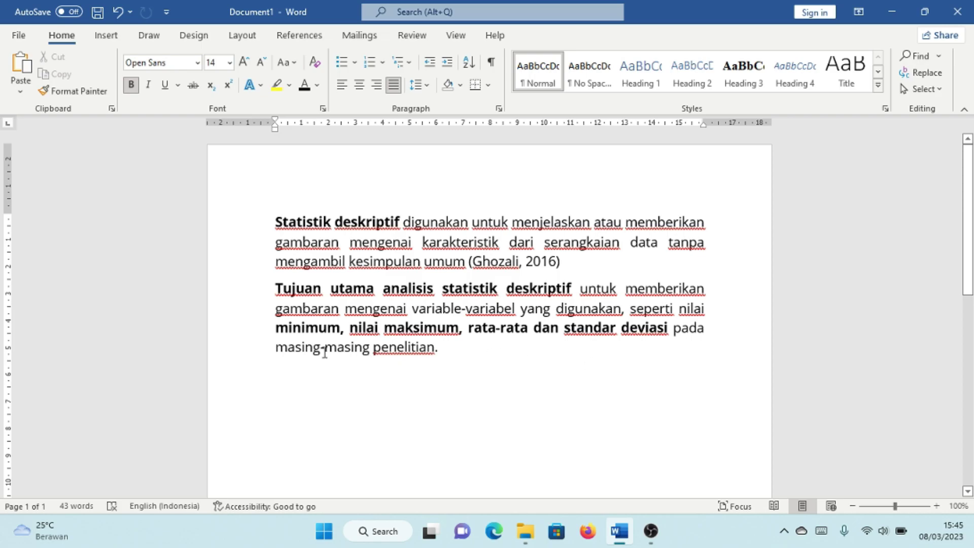
pyautogui.moveTo(275, 333); pyautogui.dragTo(672, 330)
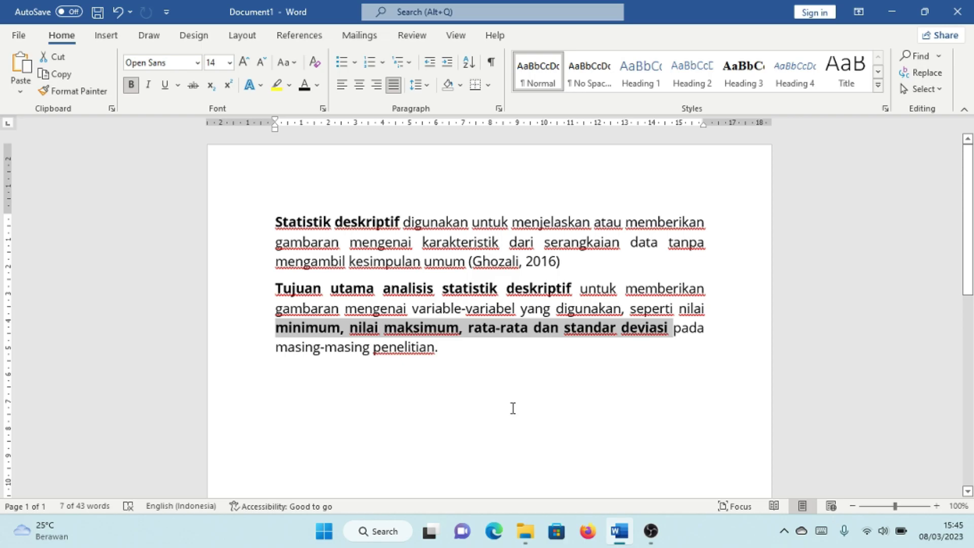
pyautogui.click(490, 383)
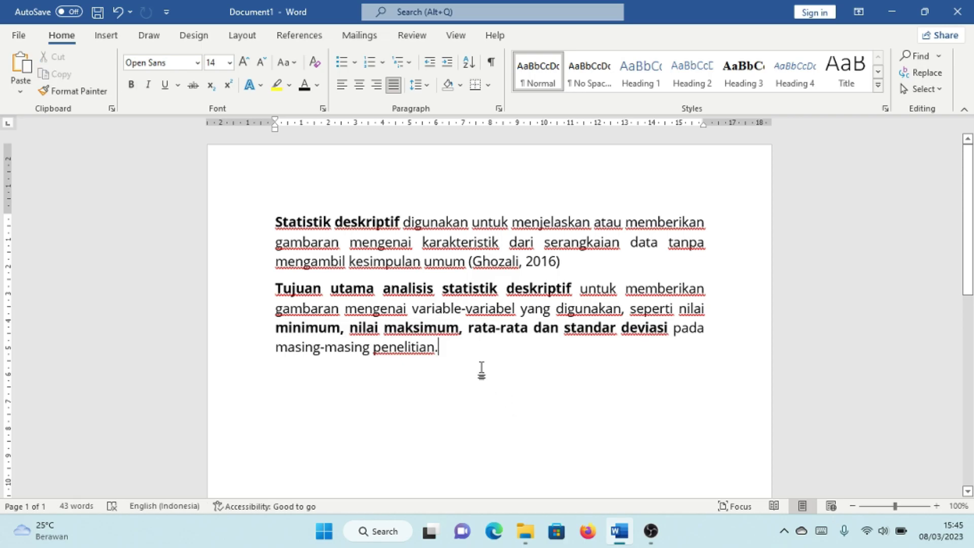
pyautogui.moveTo(273, 329); pyautogui.dragTo(620, 329)
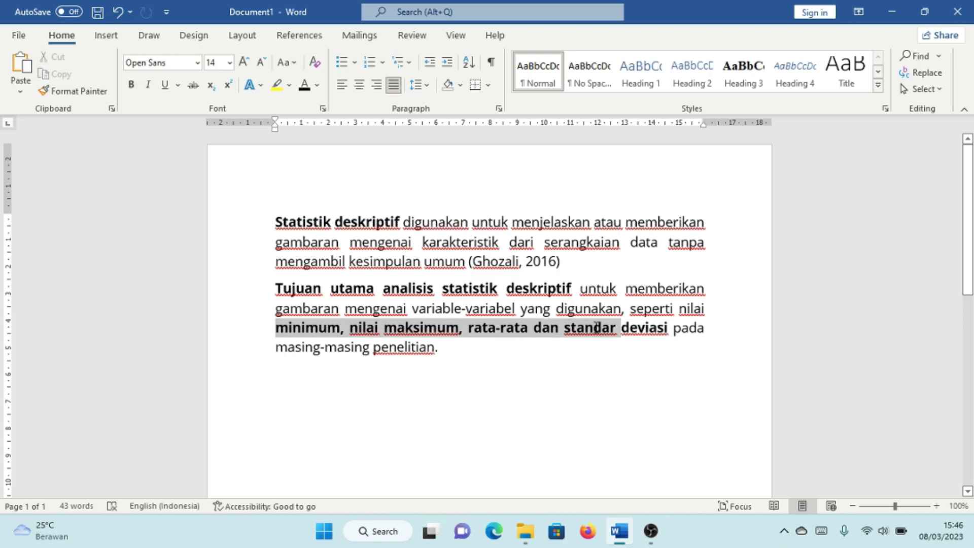
# Launch EViews 13 from the desktop and bring up the LATIHAN DATA PANEL workbook in a maximized Excel window
pyautogui.click(889, 17)
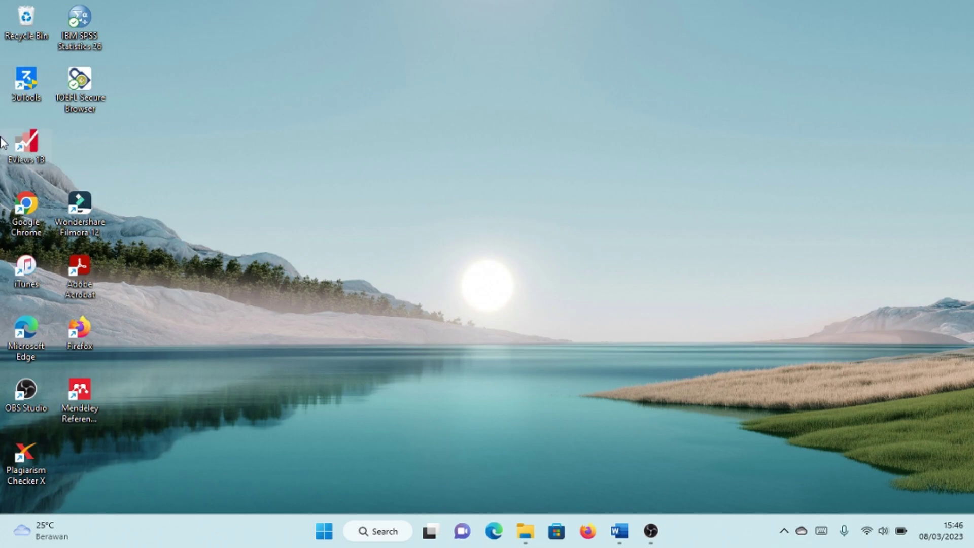
pyautogui.click(39, 157)
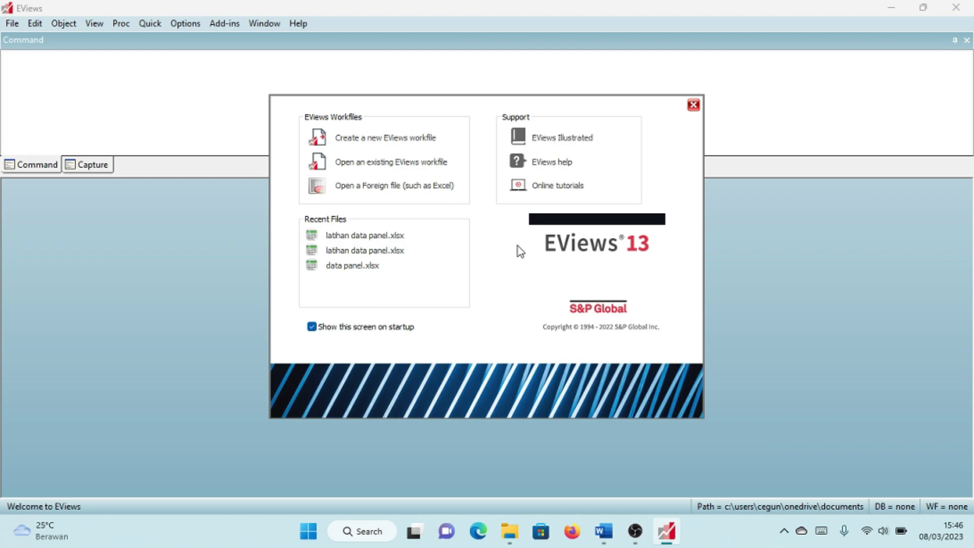
pyautogui.moveTo(516, 524)
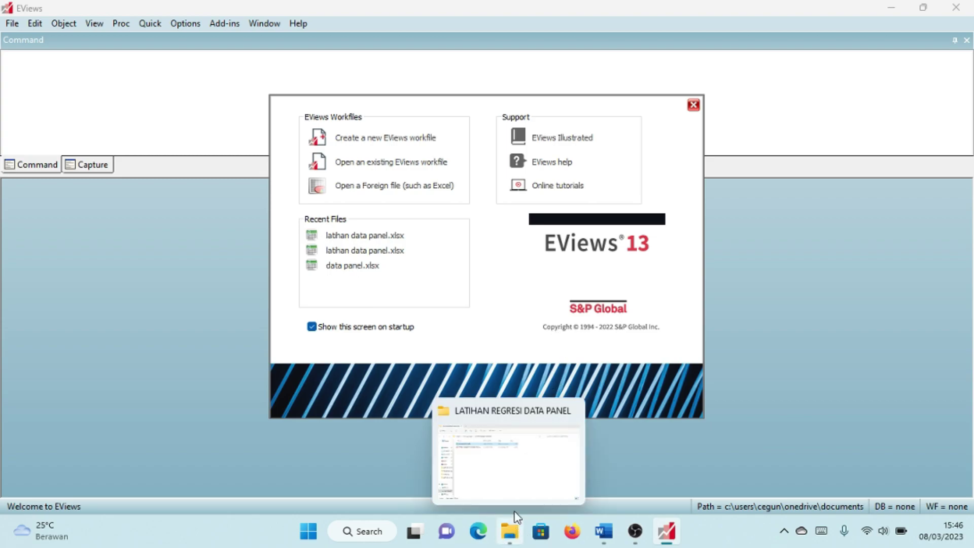
pyautogui.click(515, 489)
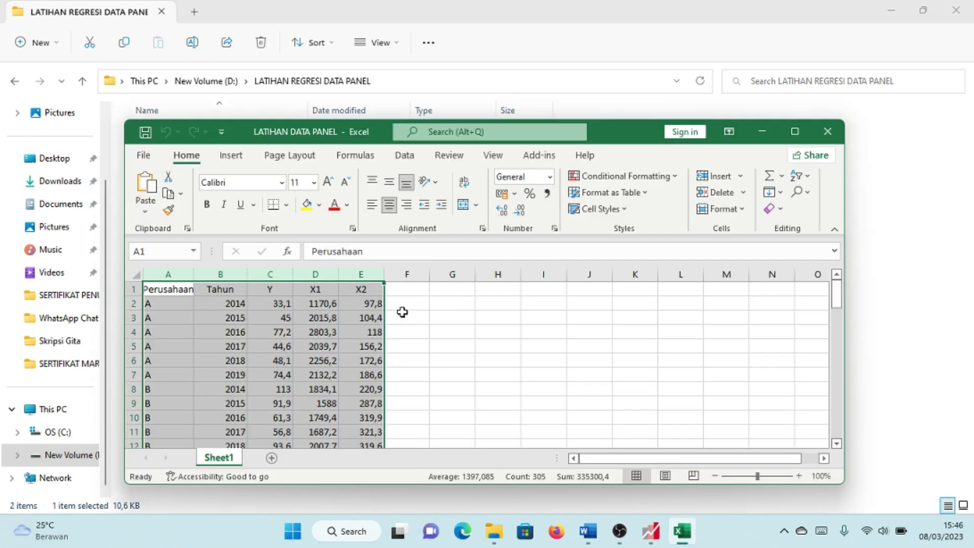
pyautogui.click(379, 329)
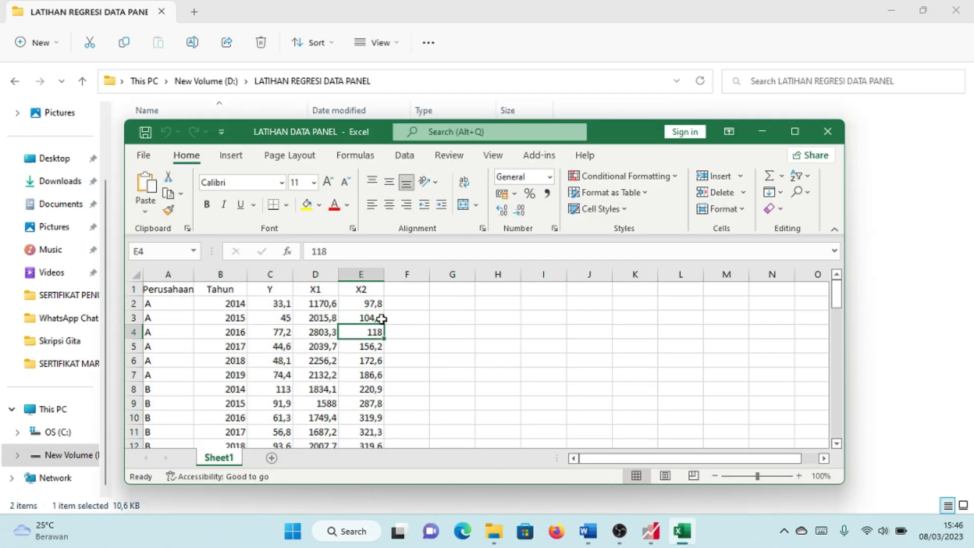
pyautogui.click(794, 135)
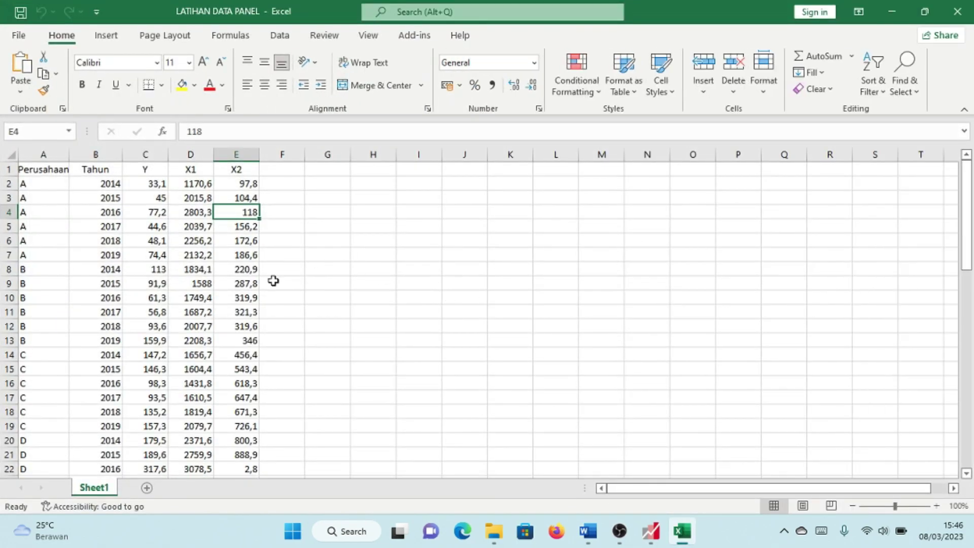
# Examine the dependent variable column Y and the independent variable columns X1 and X2 in Sheet1
pyautogui.click(136, 153)
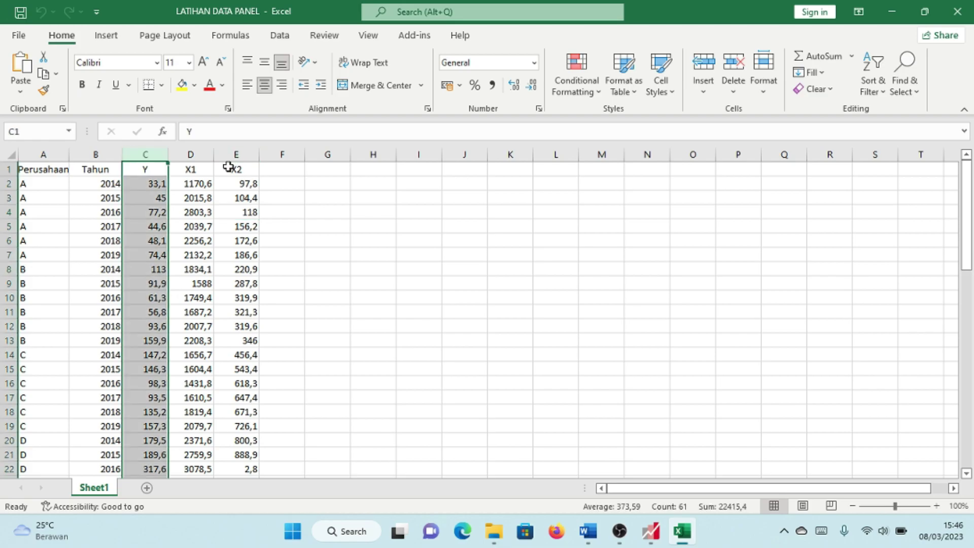
pyautogui.click(181, 147)
pyautogui.click(145, 153)
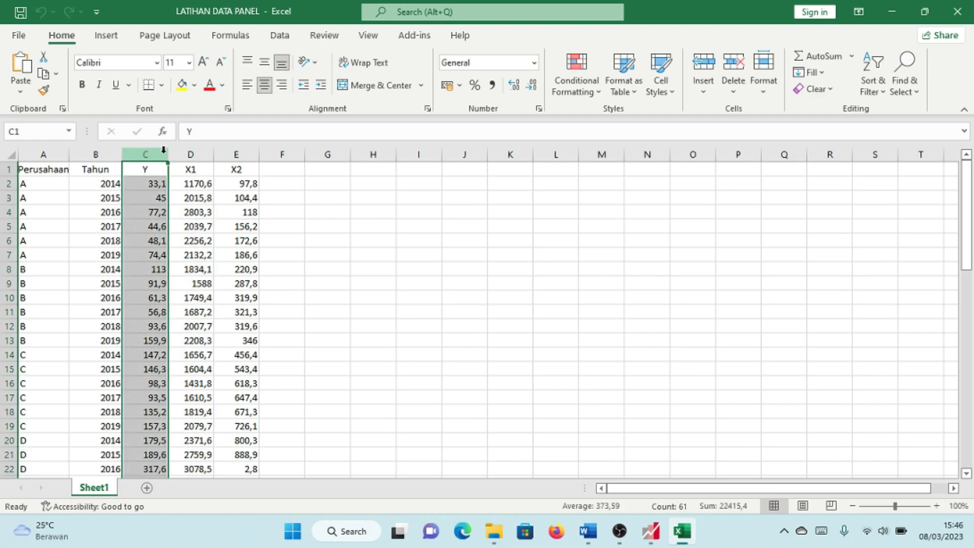
pyautogui.moveTo(192, 153); pyautogui.dragTo(230, 155)
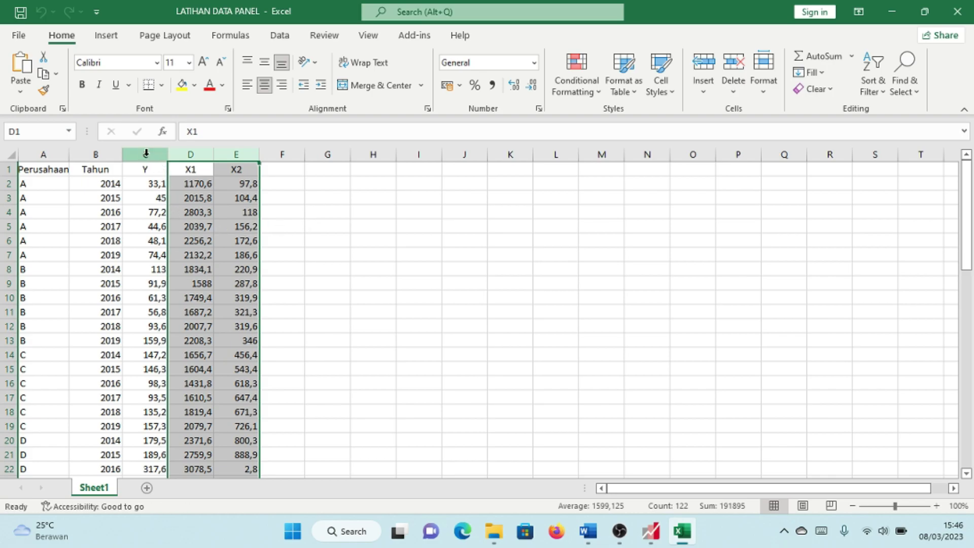
pyautogui.moveTo(146, 153); pyautogui.dragTo(236, 155)
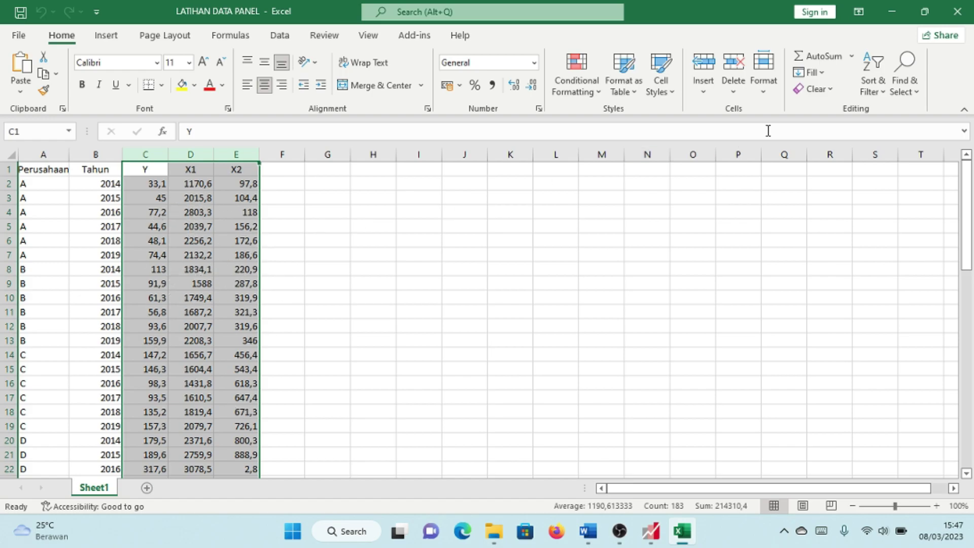
pyautogui.click(181, 225)
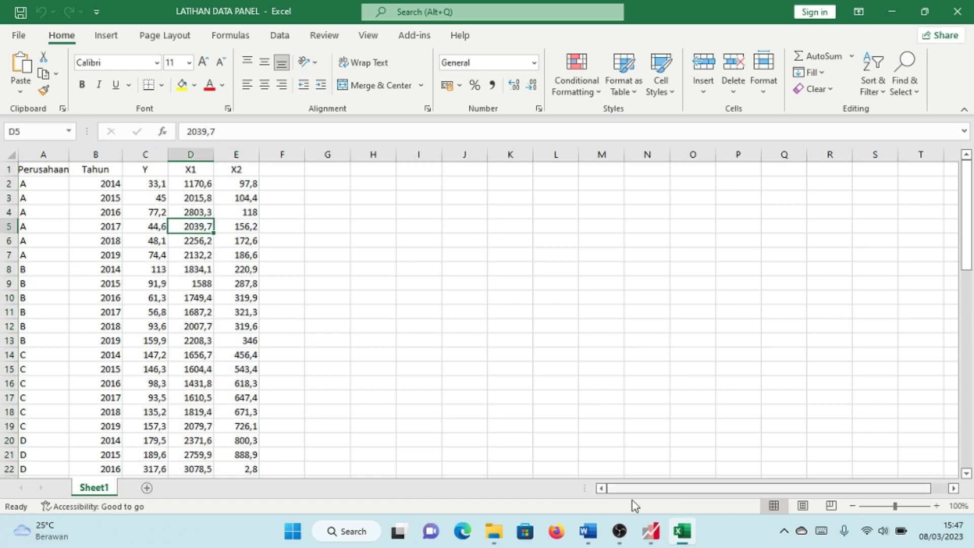
pyautogui.click(650, 528)
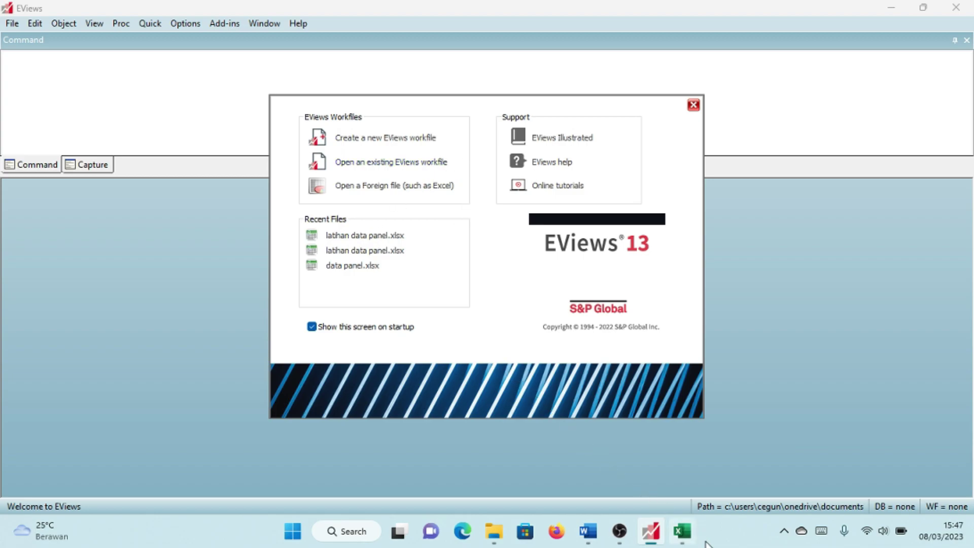
pyautogui.click(684, 538)
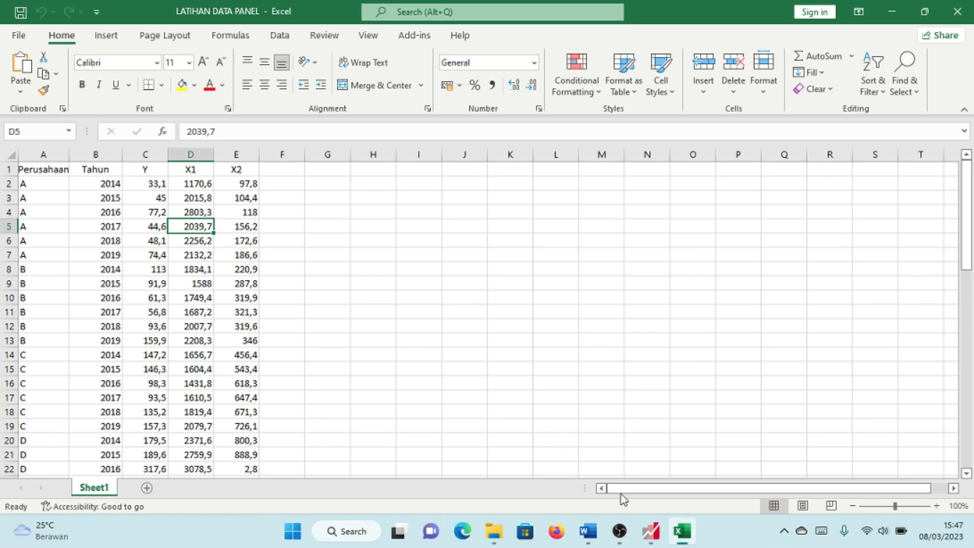
pyautogui.click(652, 533)
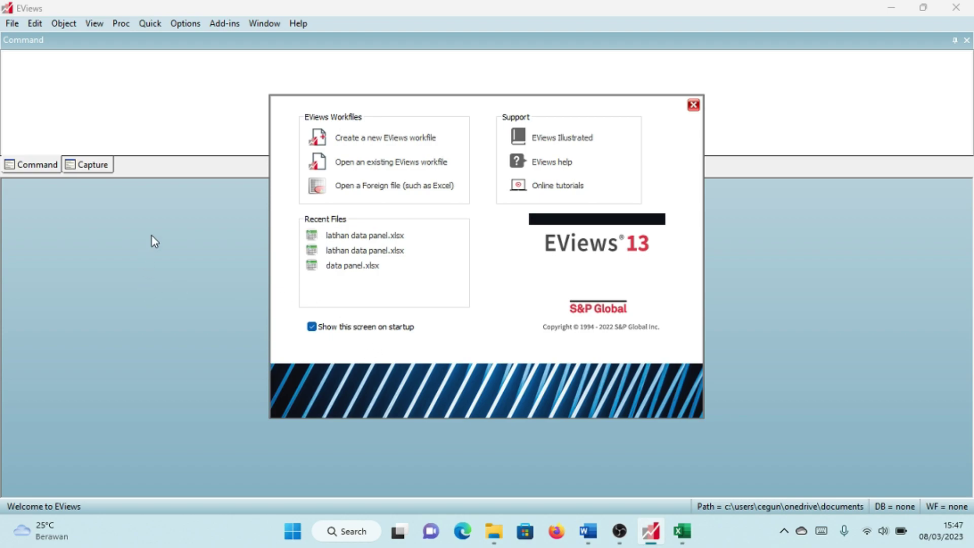
pyautogui.click(373, 187)
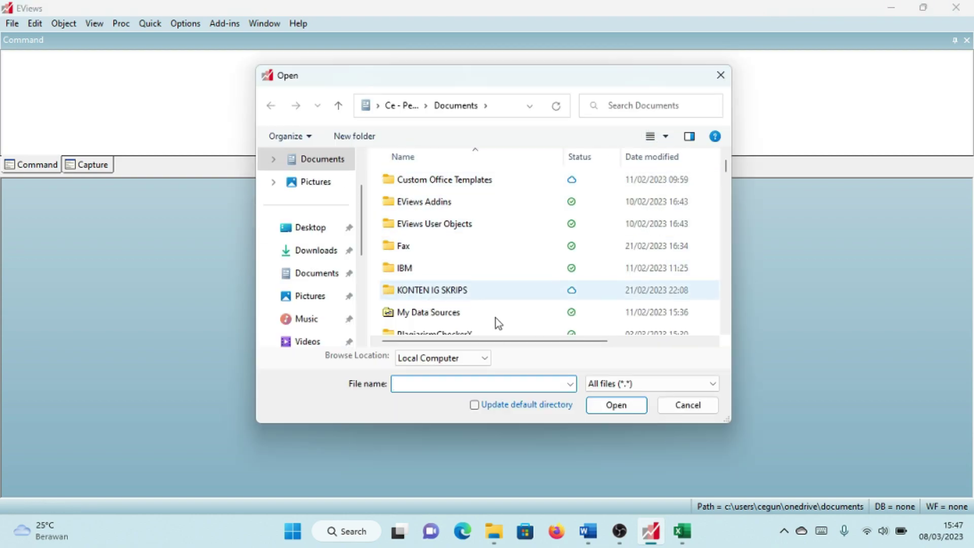
pyautogui.scroll(-3, 357, 252)
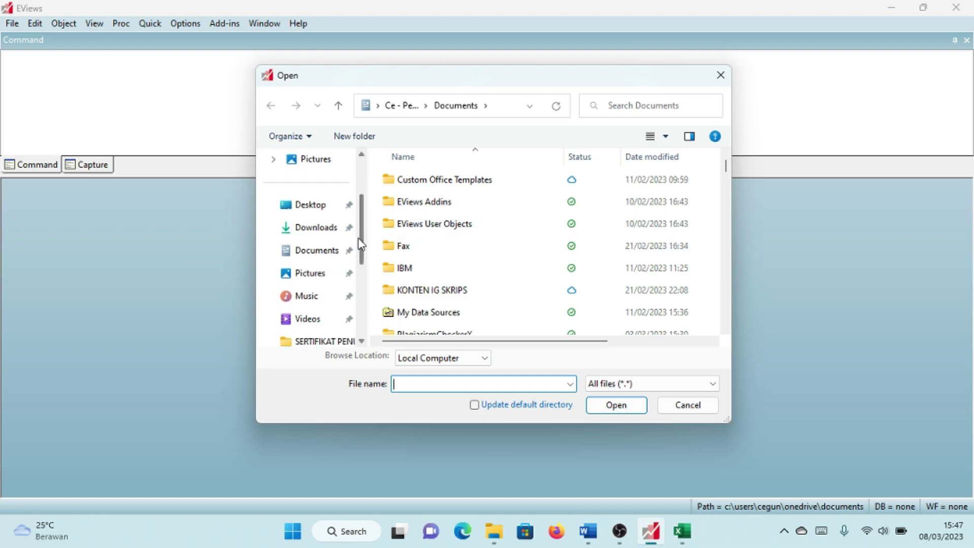
# Switch to Excel and examine the header row and the Perusahaan, Tahun, Y, X1 and X2 columns of the panel data
pyautogui.click(682, 531)
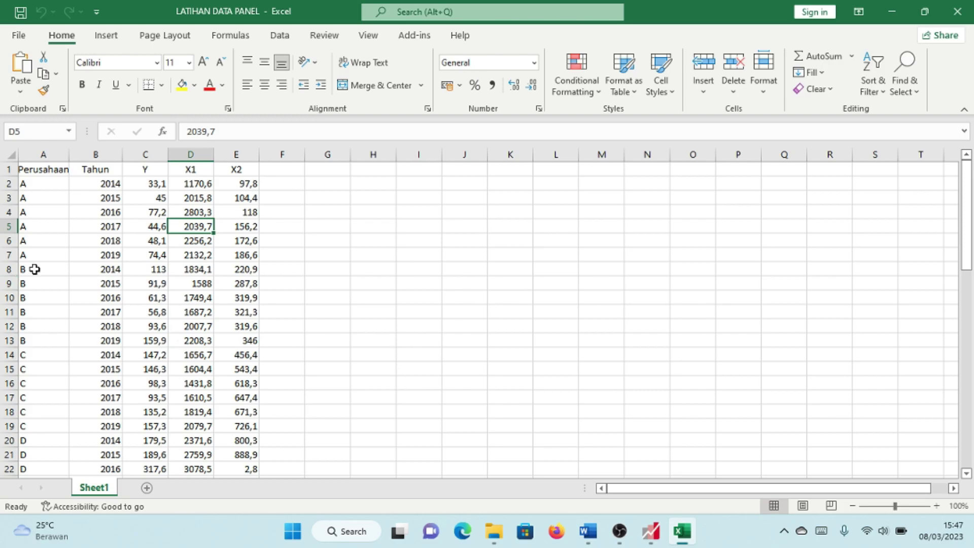
pyautogui.click(9, 170)
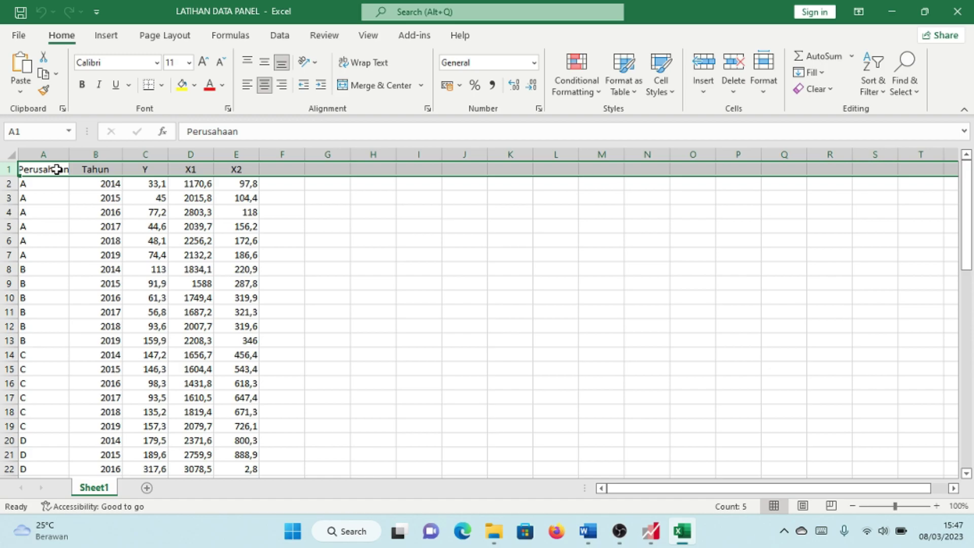
pyautogui.click(45, 170)
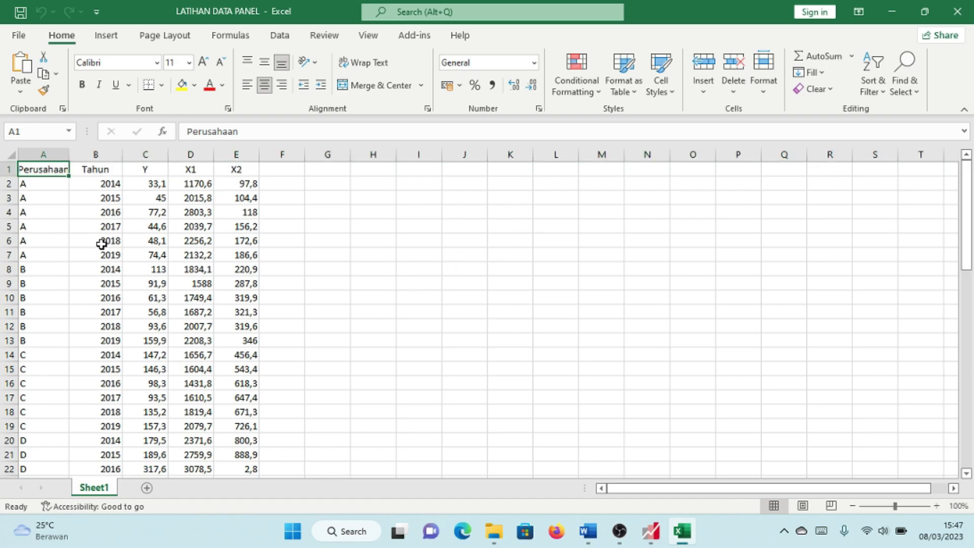
pyautogui.click(44, 155)
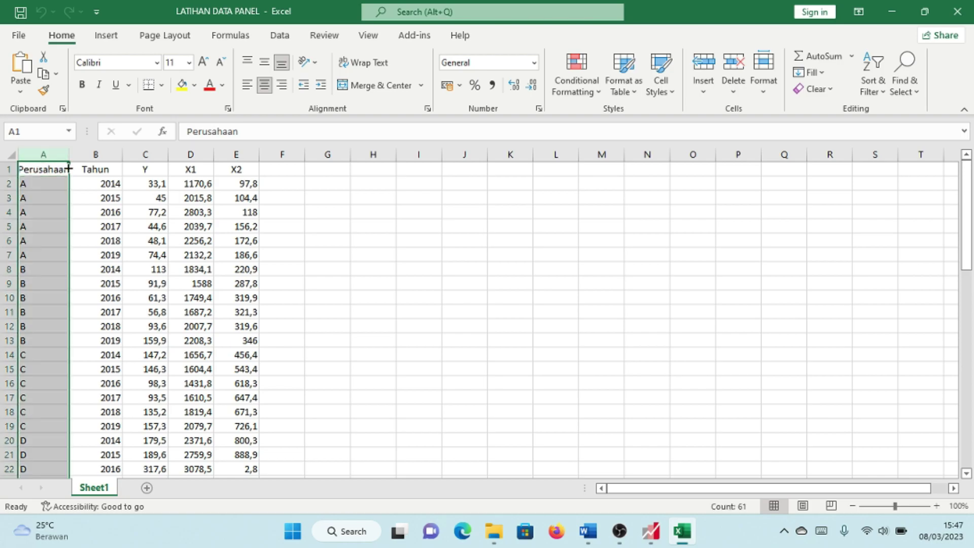
pyautogui.click(106, 155)
pyautogui.moveTo(141, 167); pyautogui.dragTo(235, 165)
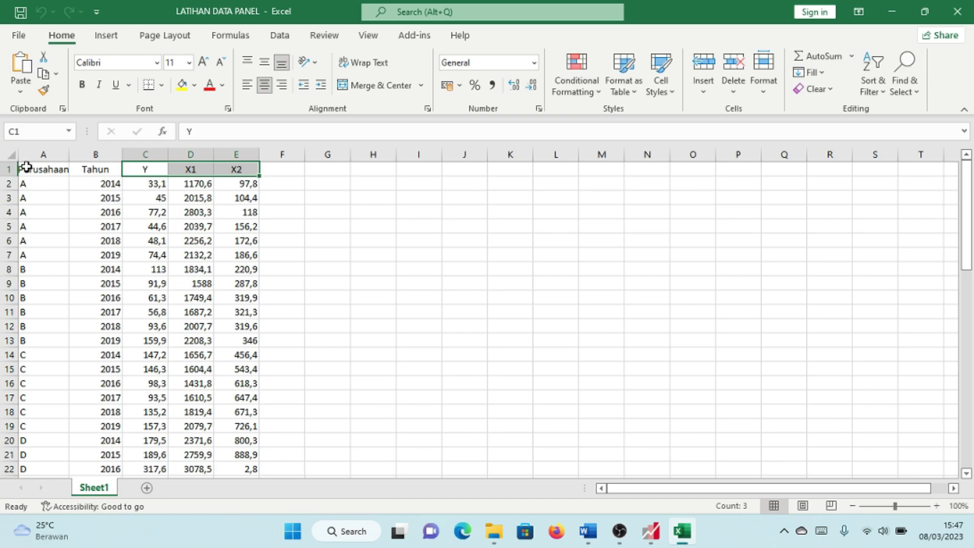
pyautogui.moveTo(28, 169); pyautogui.dragTo(236, 170)
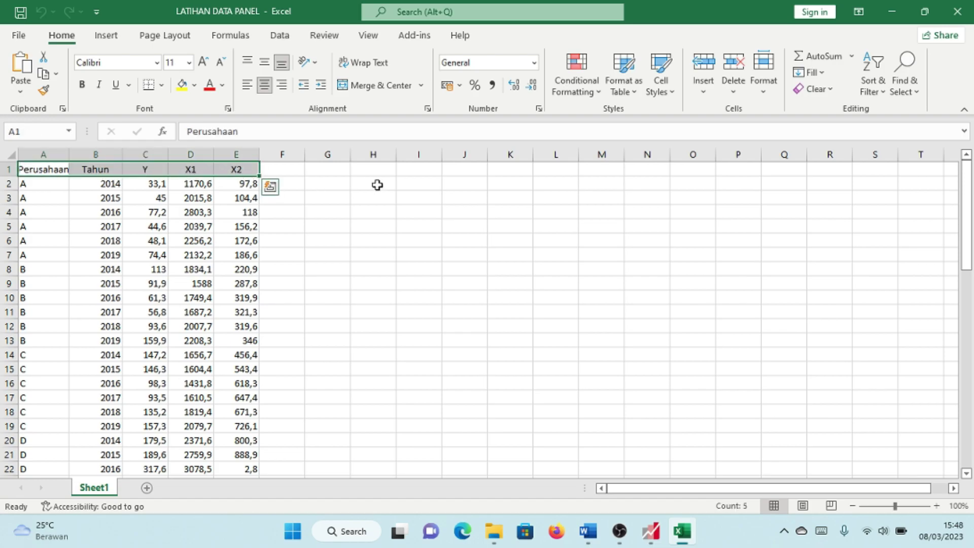
# Return to EViews, cancel the pending file opening and dismiss the EViews update offer
pyautogui.click(889, 18)
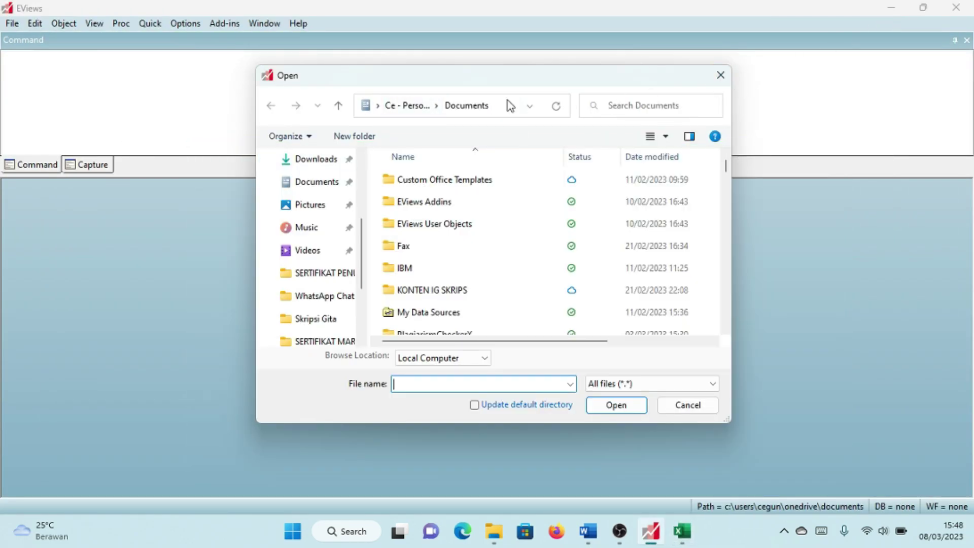
pyautogui.click(721, 77)
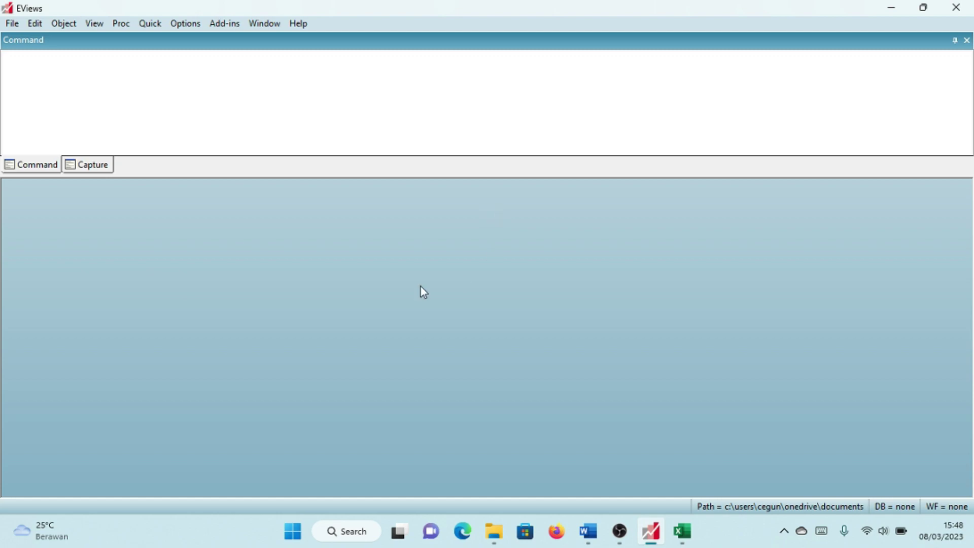
pyautogui.click(13, 24)
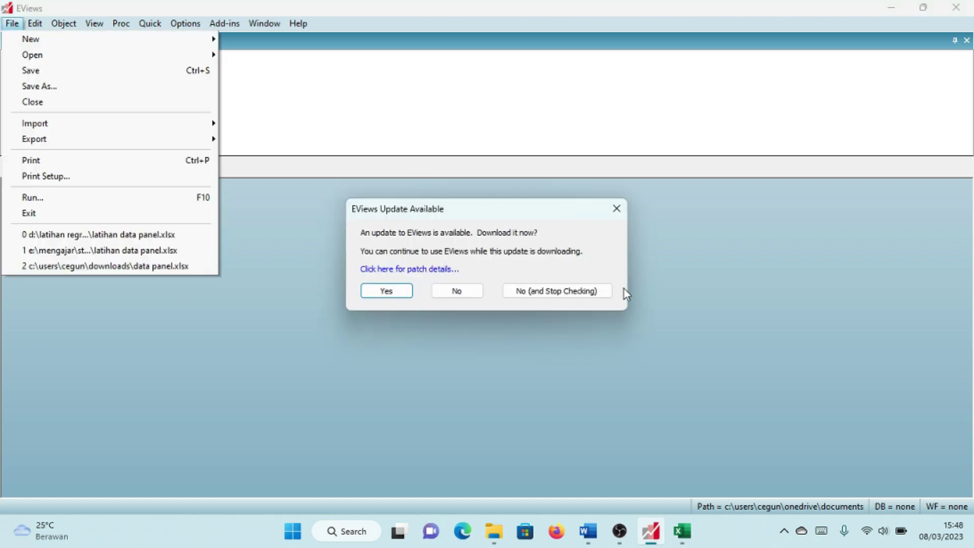
pyautogui.click(617, 214)
pyautogui.click(617, 214)
# Start an import from file and browse to the New Volume (D:) drive
pyautogui.click(10, 24)
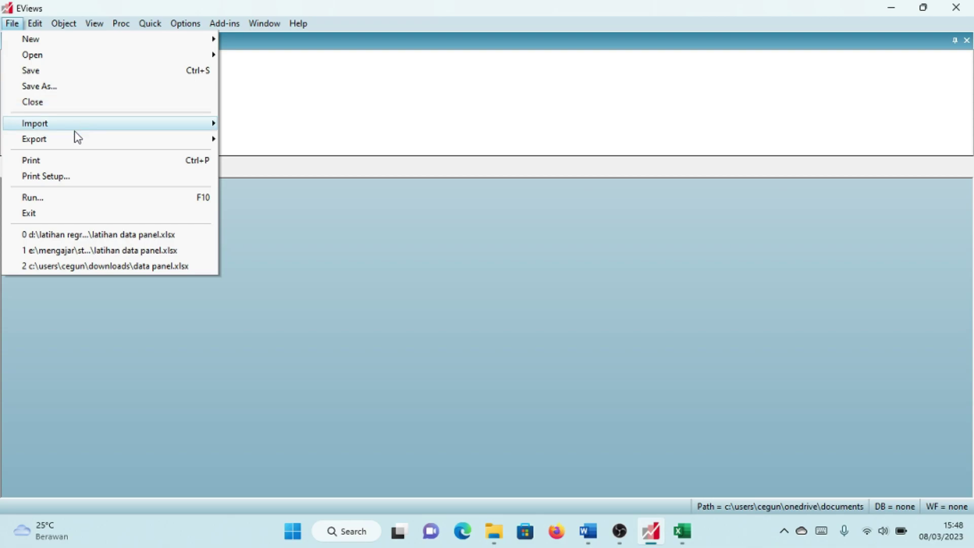
pyautogui.moveTo(74, 130)
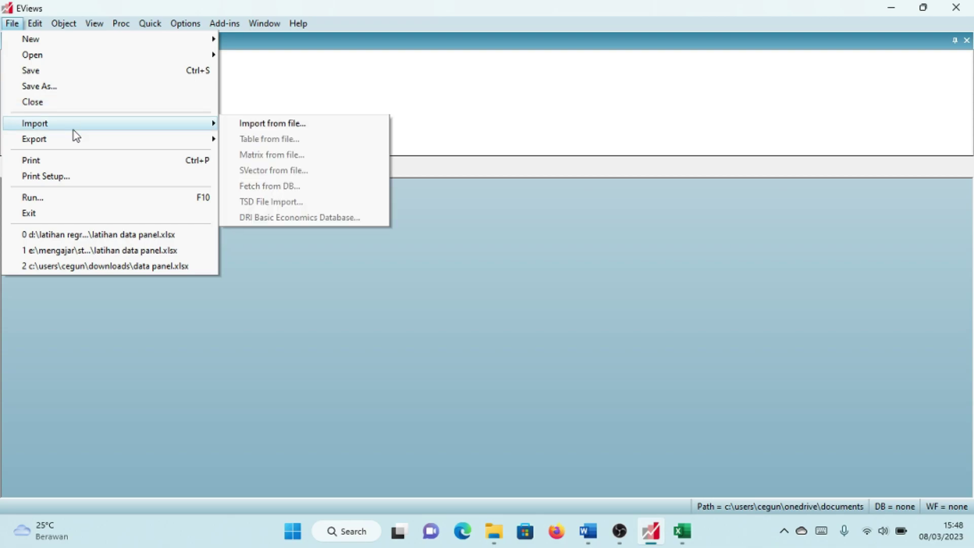
pyautogui.click(315, 128)
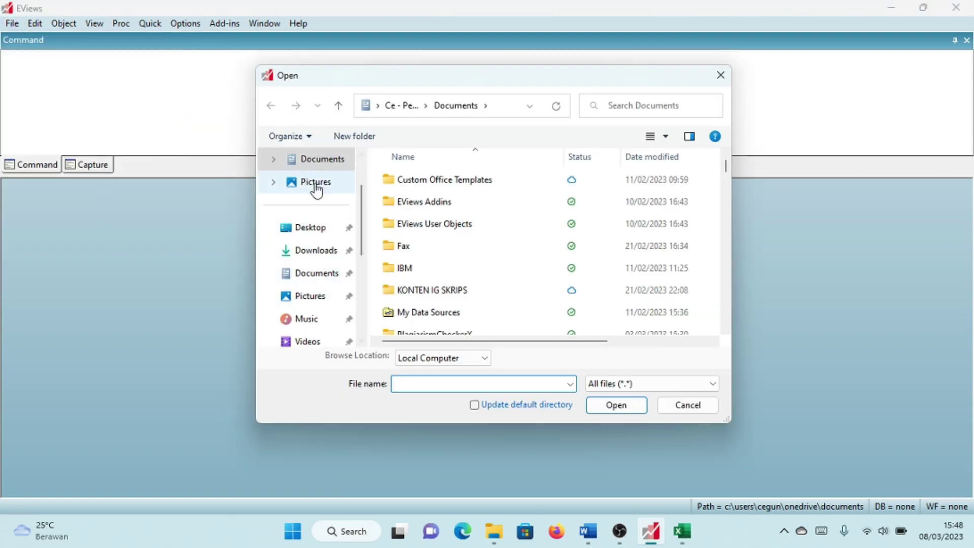
pyautogui.scroll(-2, 362, 264)
pyautogui.scroll(-1, 362, 264)
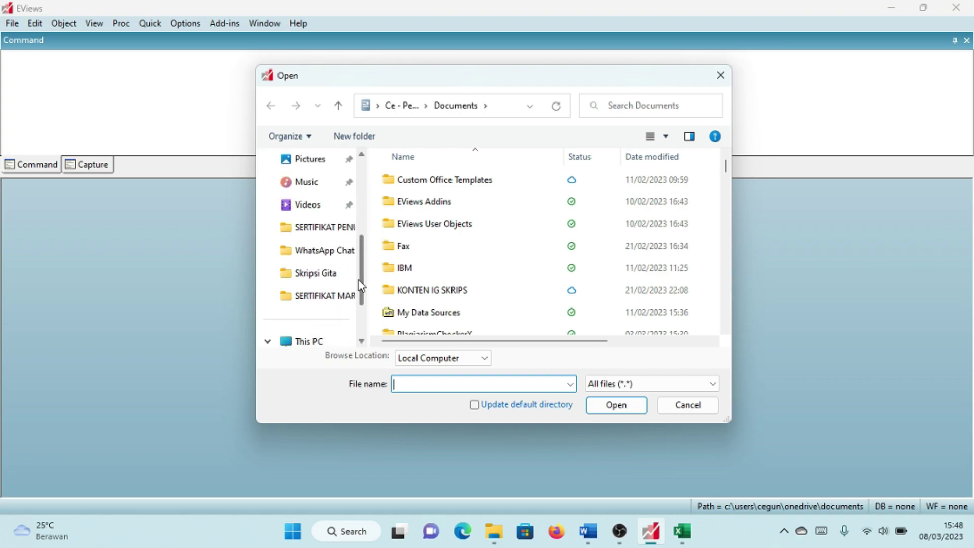
pyautogui.scroll(2, 345, 251)
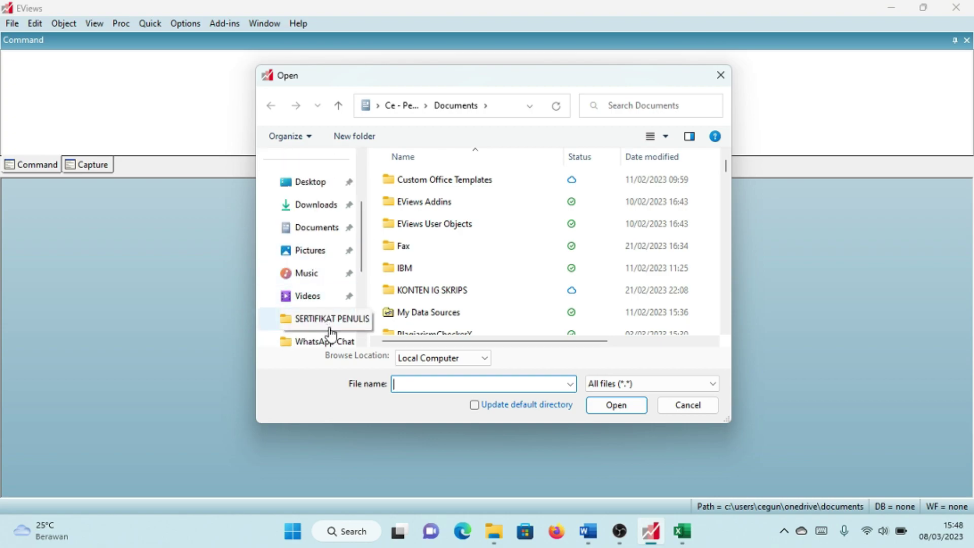
pyautogui.click(324, 208)
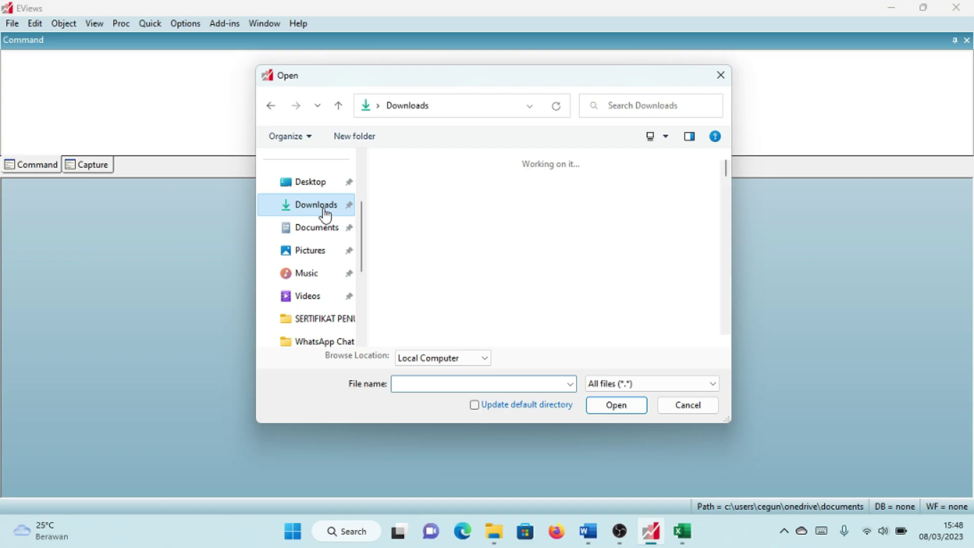
pyautogui.scroll(-3, 338, 223)
pyautogui.click(314, 319)
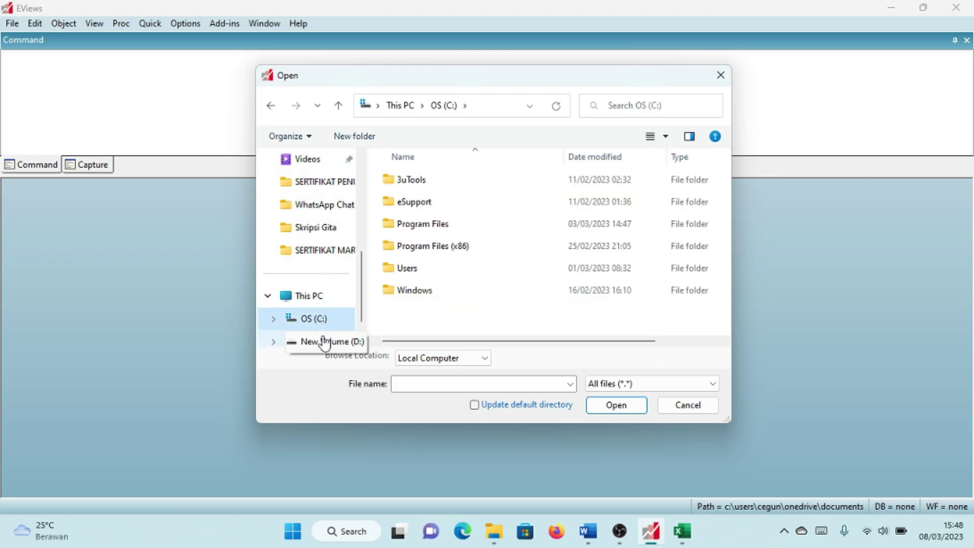
pyautogui.click(315, 341)
# Find the LATIHAN REGRESI DATA PANEL folder on the drive and open its LATIHAN DATA PANEL workbook for import
pyautogui.scroll(-3, 431, 304)
pyautogui.scroll(-10, 433, 271)
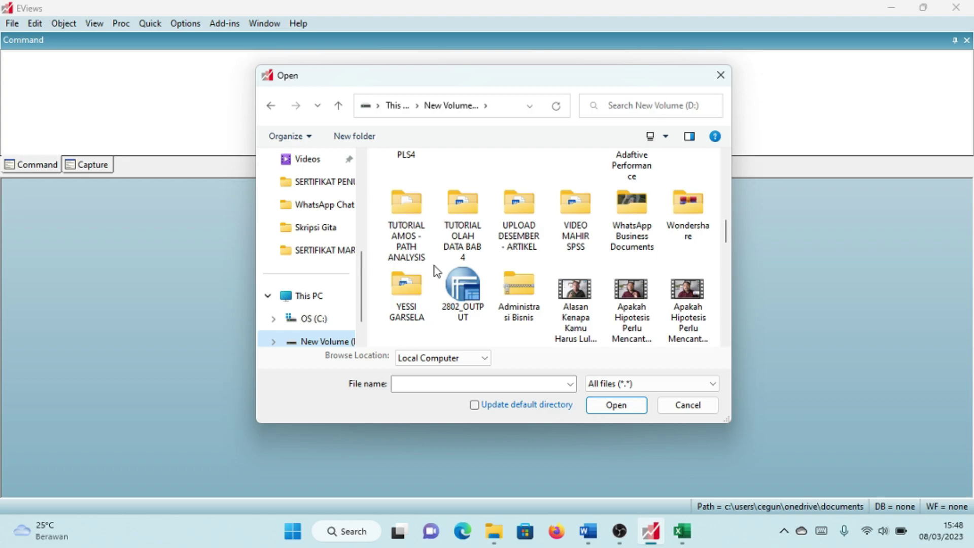
pyautogui.click(526, 241)
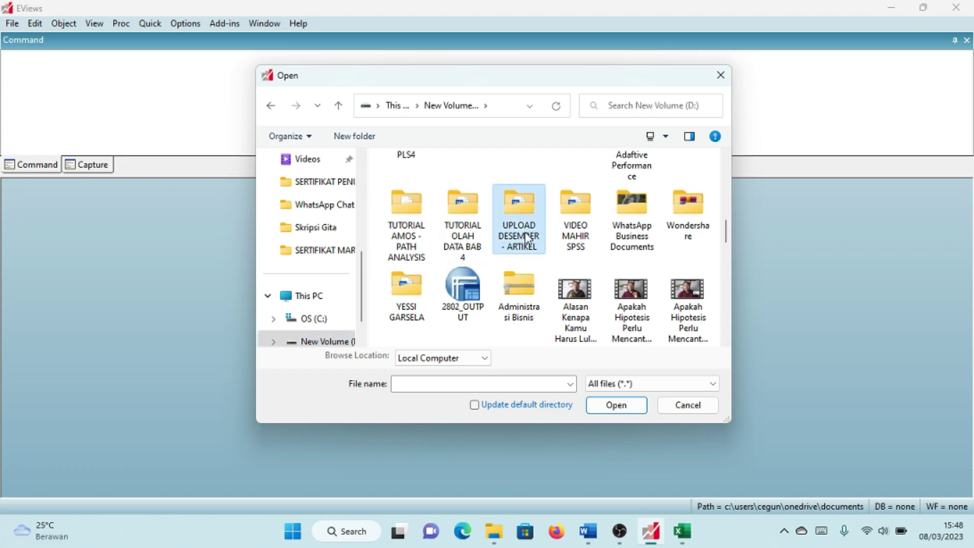
pyautogui.press('l')
pyautogui.press('l')
pyautogui.press('l')
pyautogui.press('l')
pyautogui.press('l')
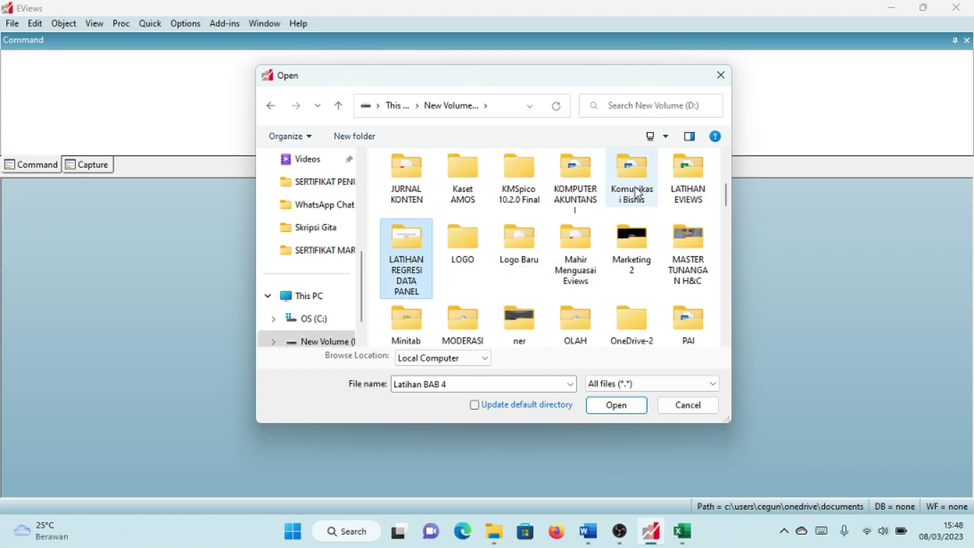
pyautogui.doubleClick(413, 267)
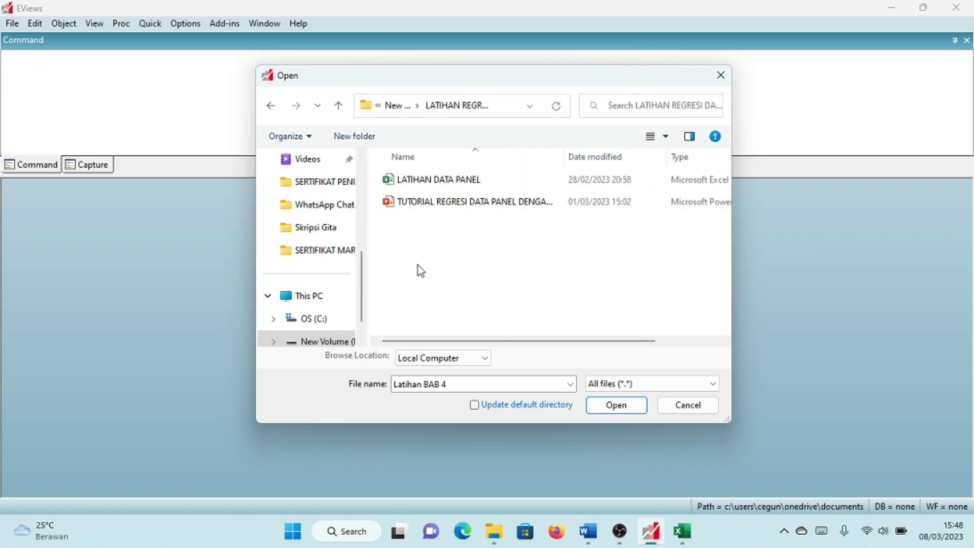
pyautogui.click(459, 182)
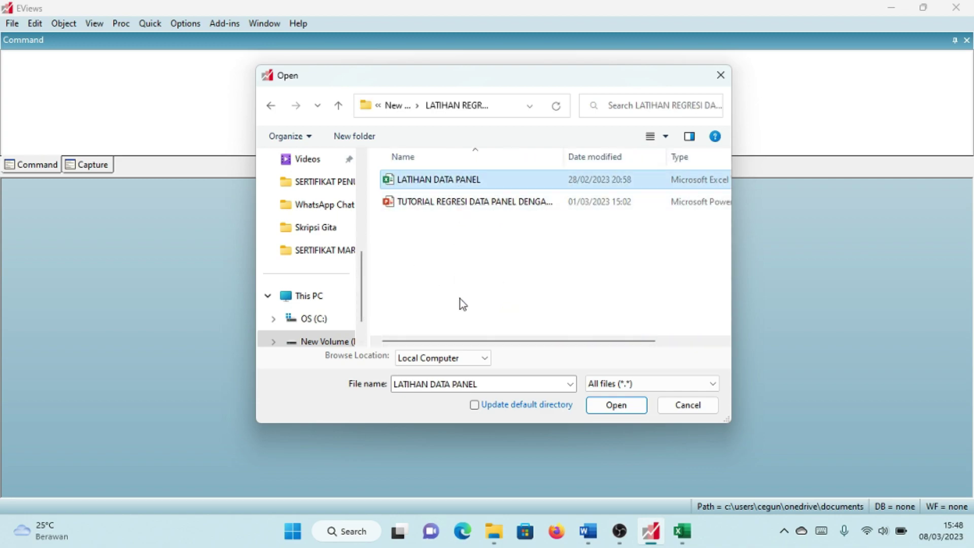
pyautogui.click(623, 406)
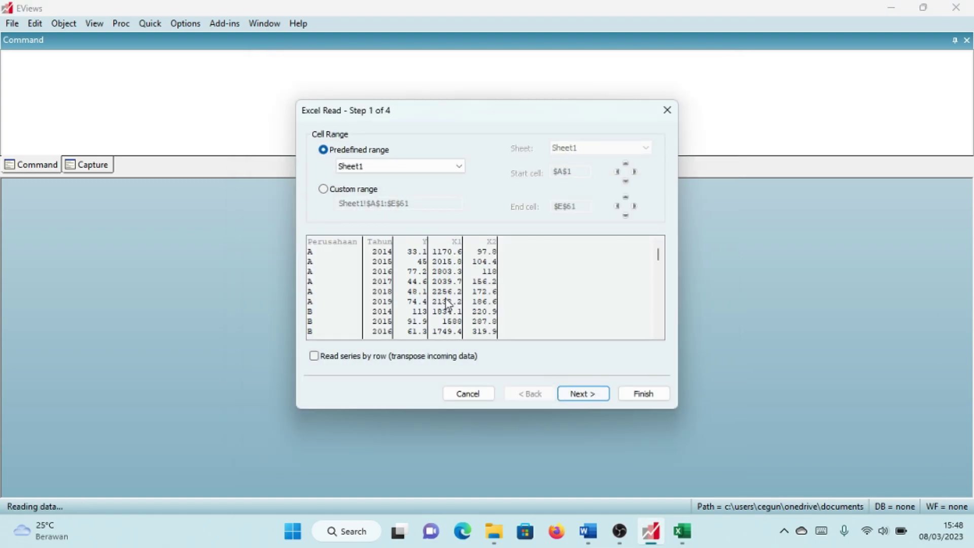
# Switch to Excel to check the open LATIHAN DATA PANEL workbook, and return to the EViews import wizard
pyautogui.click(688, 534)
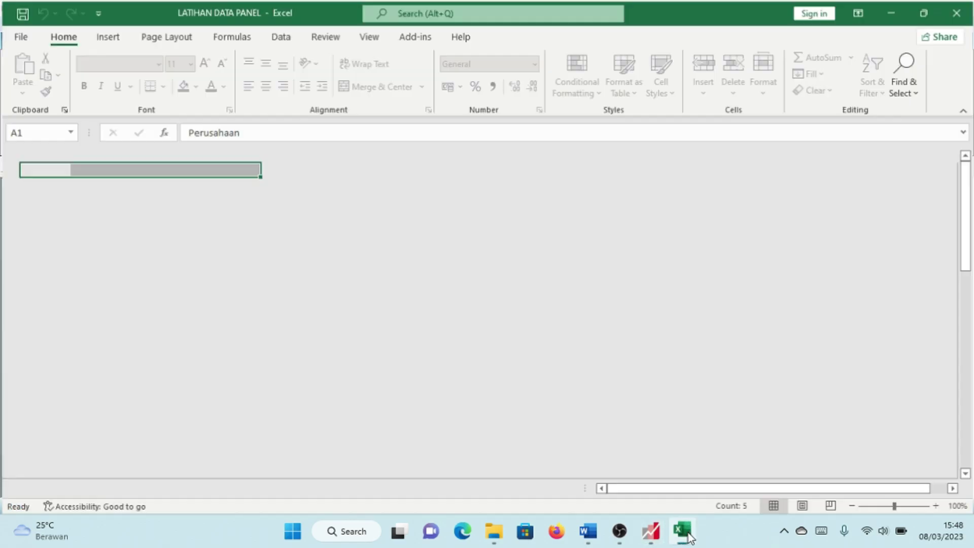
pyautogui.click(927, 7)
pyautogui.click(874, 52)
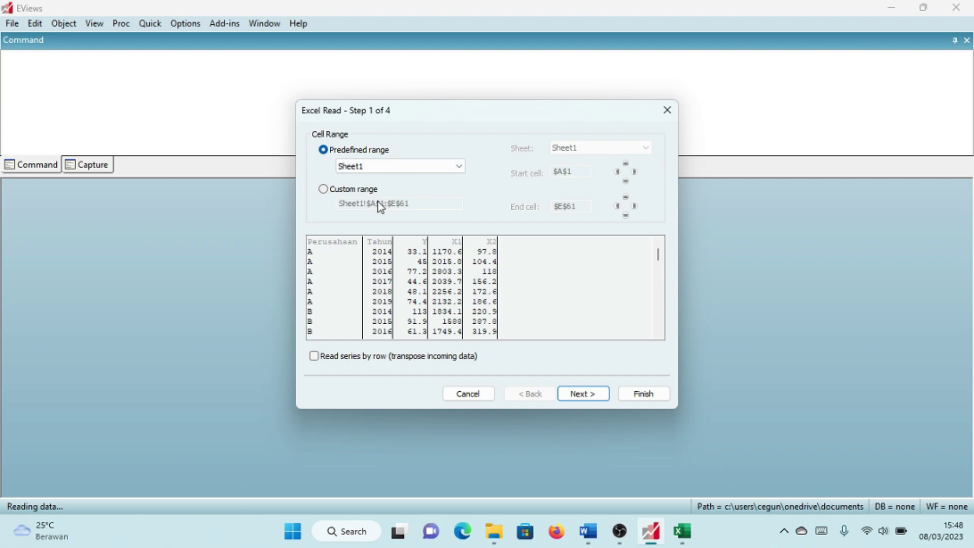
# Import Sheet1 as a new dated panel workfile with perusahaan as cross-section ID and tahun as date series, linked to the external source
pyautogui.click(403, 164)
pyautogui.click(404, 178)
pyautogui.click(584, 395)
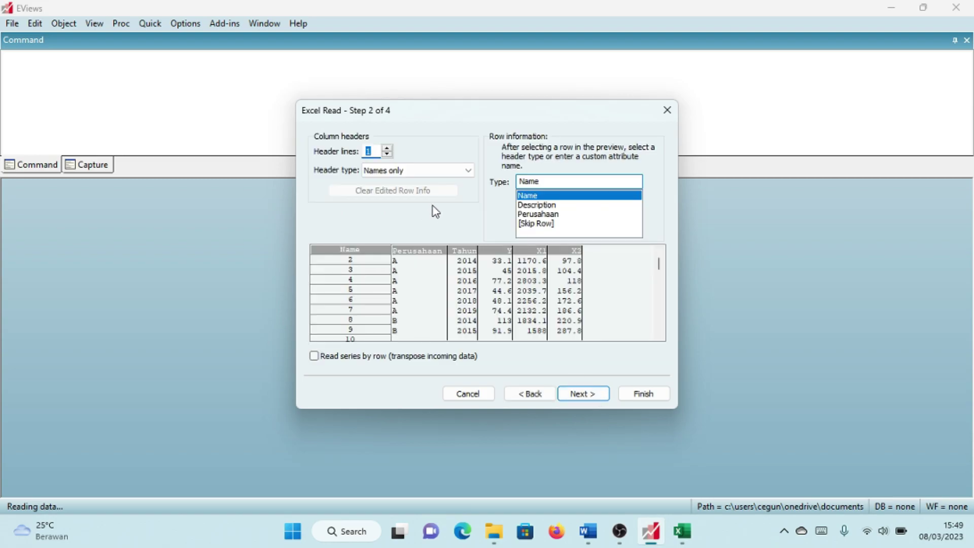
pyautogui.click(583, 395)
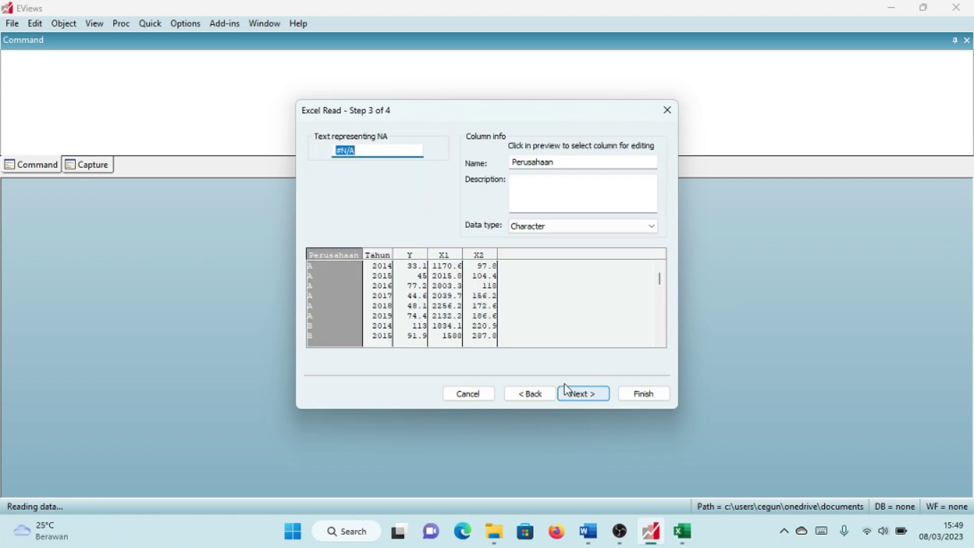
pyautogui.click(587, 394)
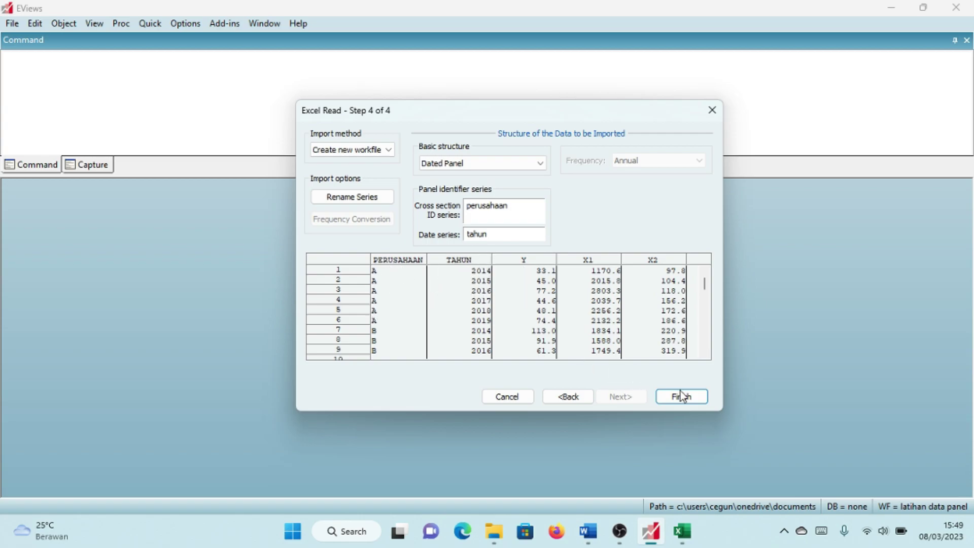
pyautogui.click(687, 402)
pyautogui.click(464, 290)
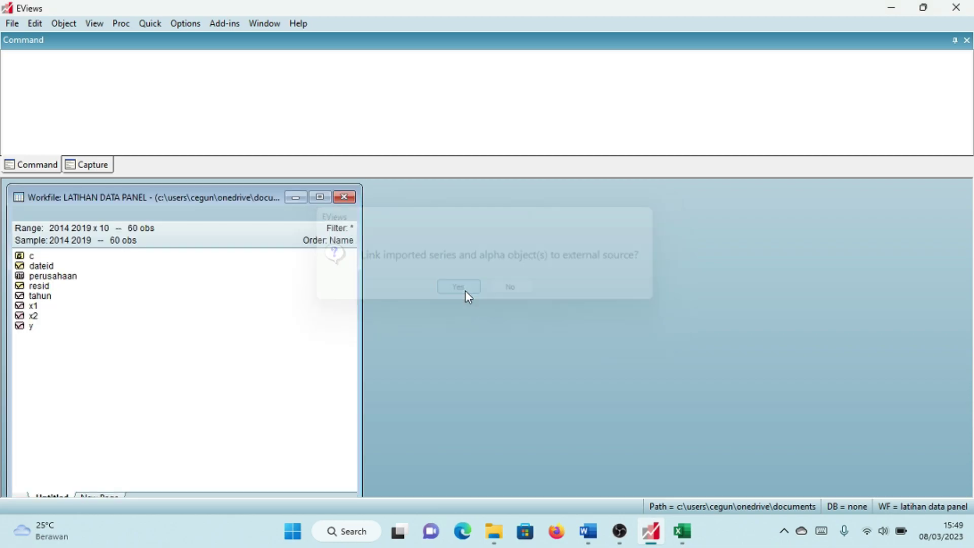
# Open the x1 series to examine its company-year observations, close it, and review the x2, y and tahun series in the workfile
pyautogui.doubleClick(32, 305)
pyautogui.scroll(-1, 84, 284)
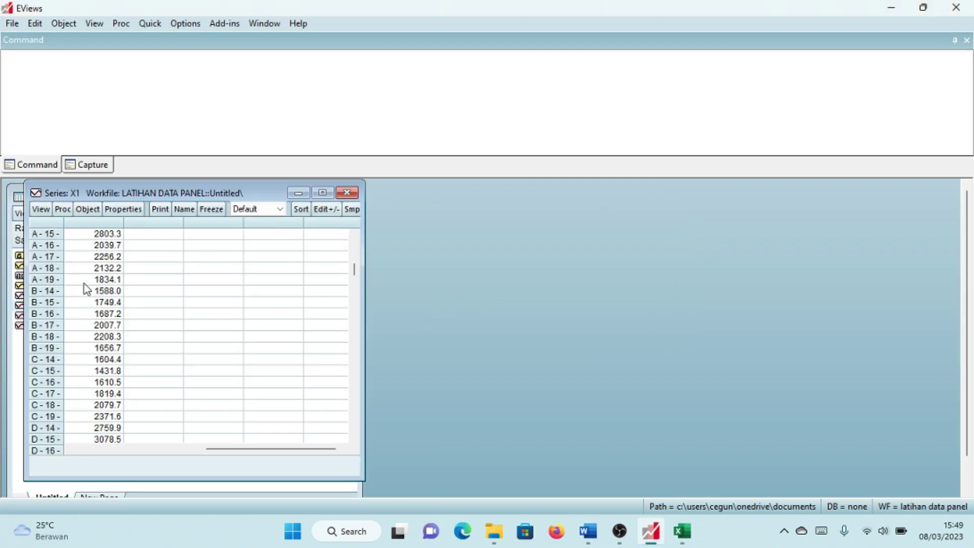
pyautogui.scroll(2, 84, 284)
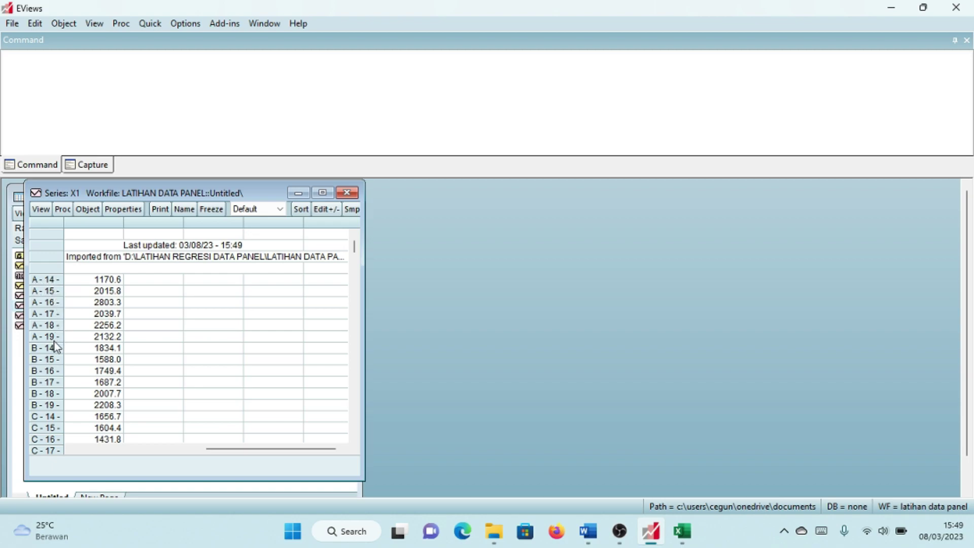
pyautogui.click(347, 193)
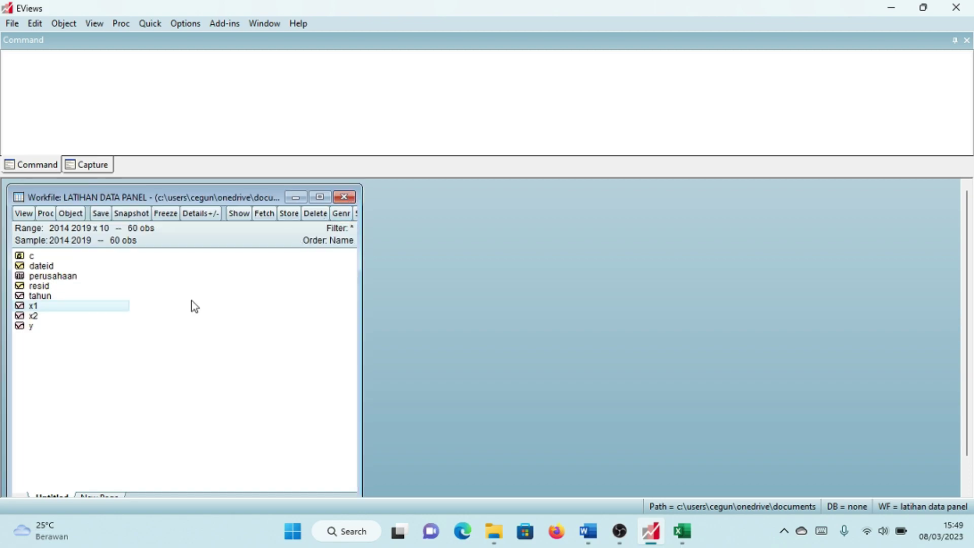
pyautogui.click(35, 319)
pyautogui.click(35, 326)
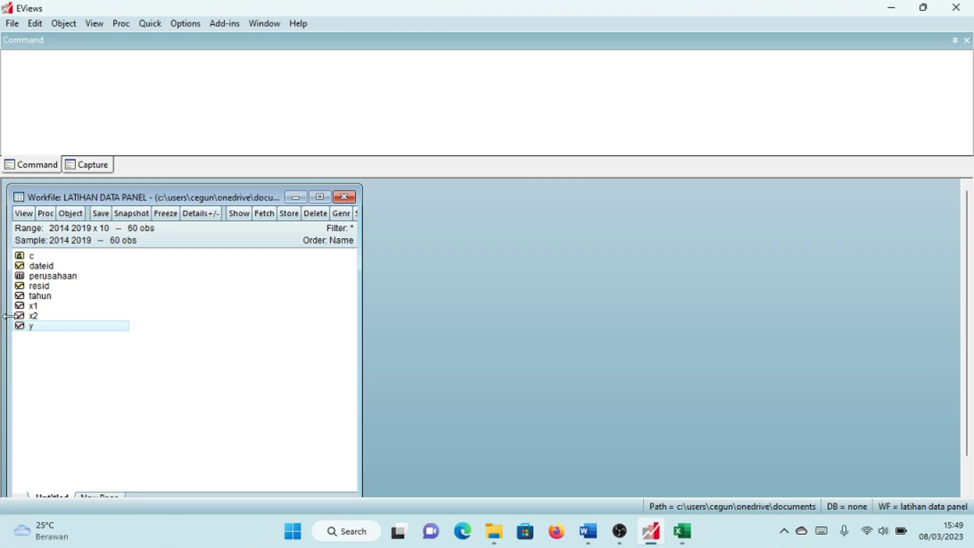
pyautogui.click(87, 297)
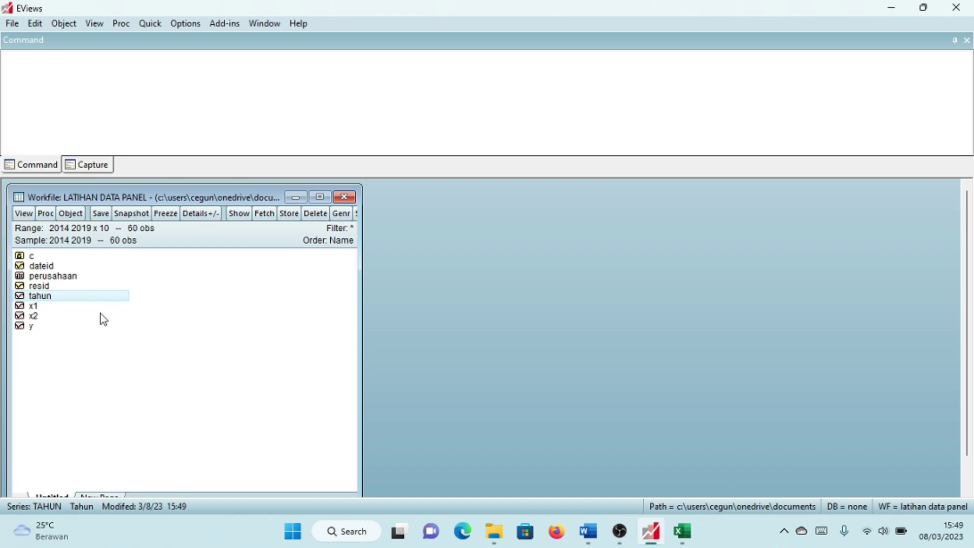
# Run common-sample group descriptive statistics for the series y, x1 and x2
pyautogui.click(31, 317)
pyautogui.click(149, 26)
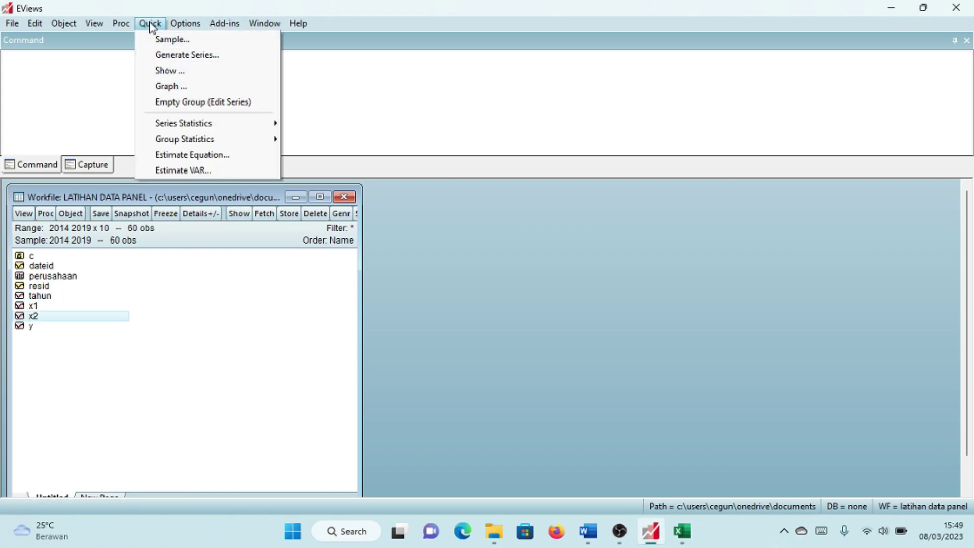
pyautogui.moveTo(194, 129)
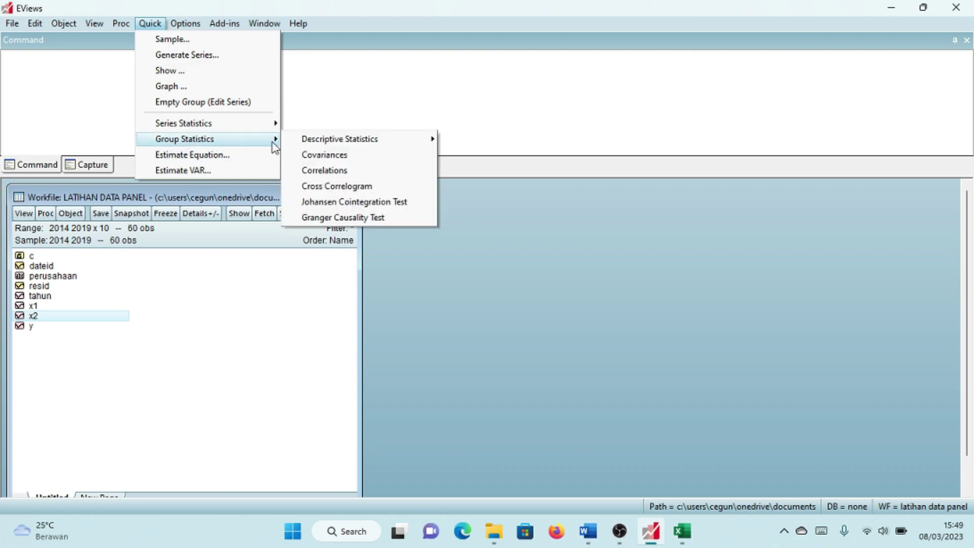
pyautogui.moveTo(316, 145)
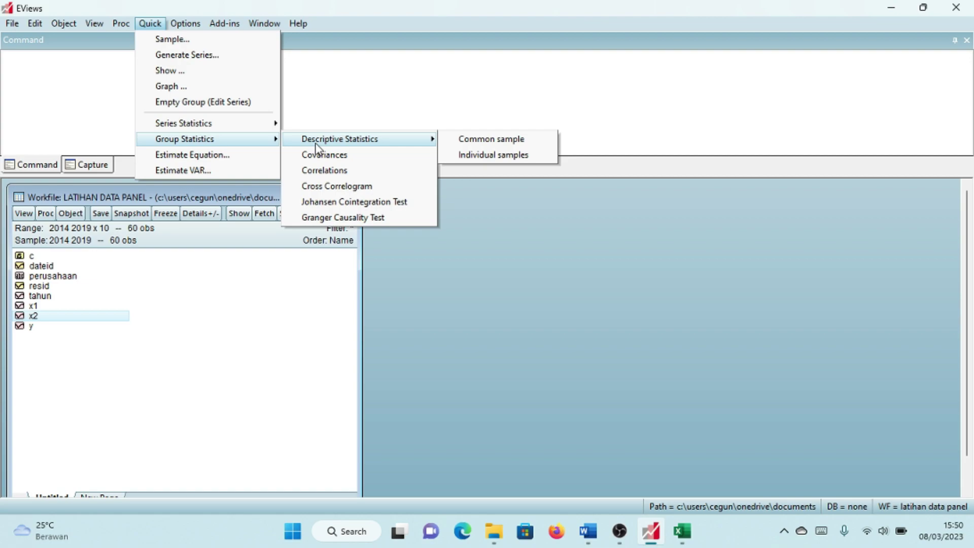
pyautogui.click(491, 139)
pyautogui.click(422, 225)
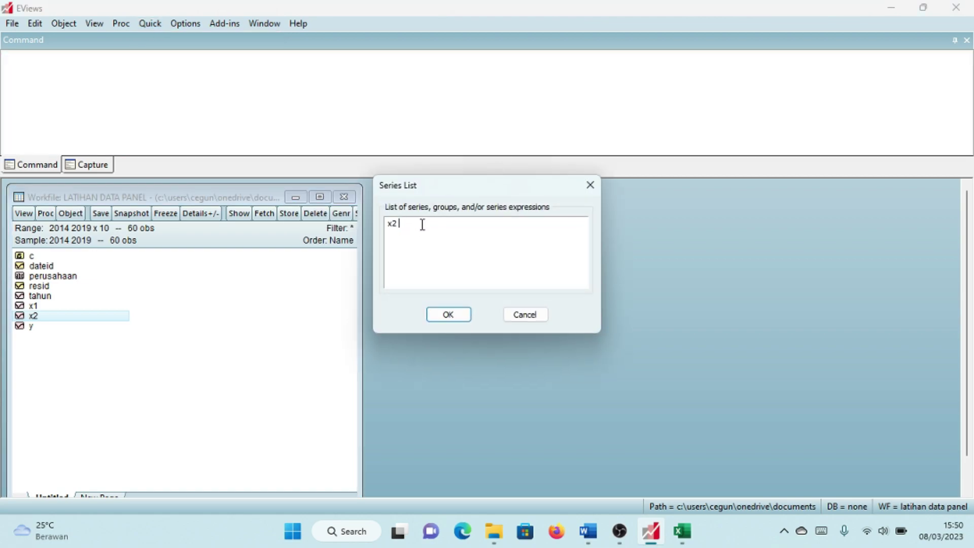
pyautogui.press('BackSpace')
pyautogui.write('y')
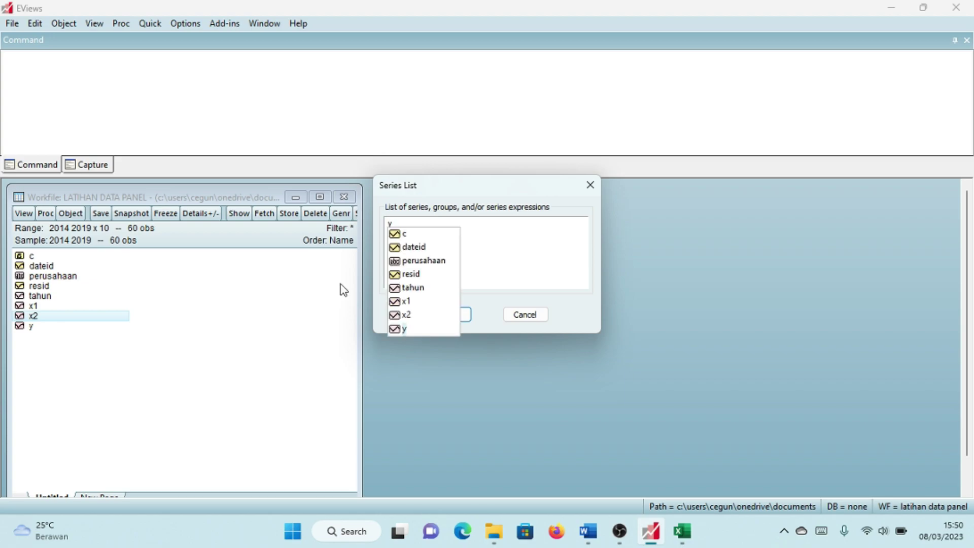
pyautogui.write(' x1')
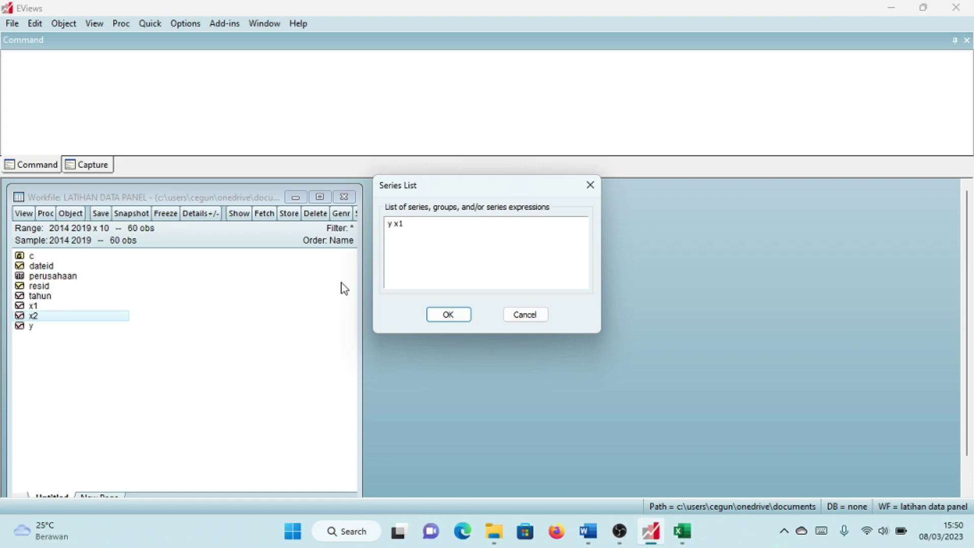
pyautogui.click(415, 274)
pyautogui.click(423, 289)
pyautogui.click(455, 315)
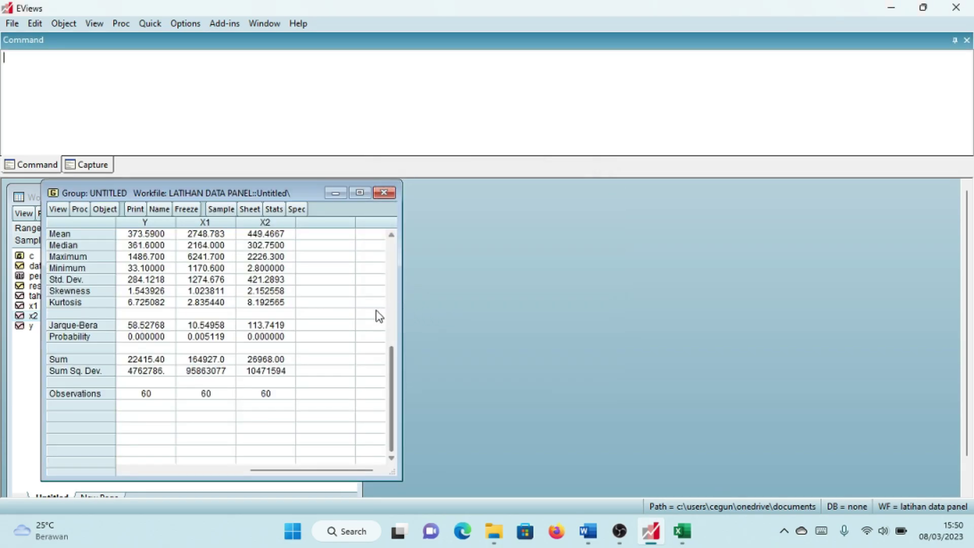
# Maximize the group statistics window and examine the Y, X1 and X2 columns and the Mean row
pyautogui.click(359, 193)
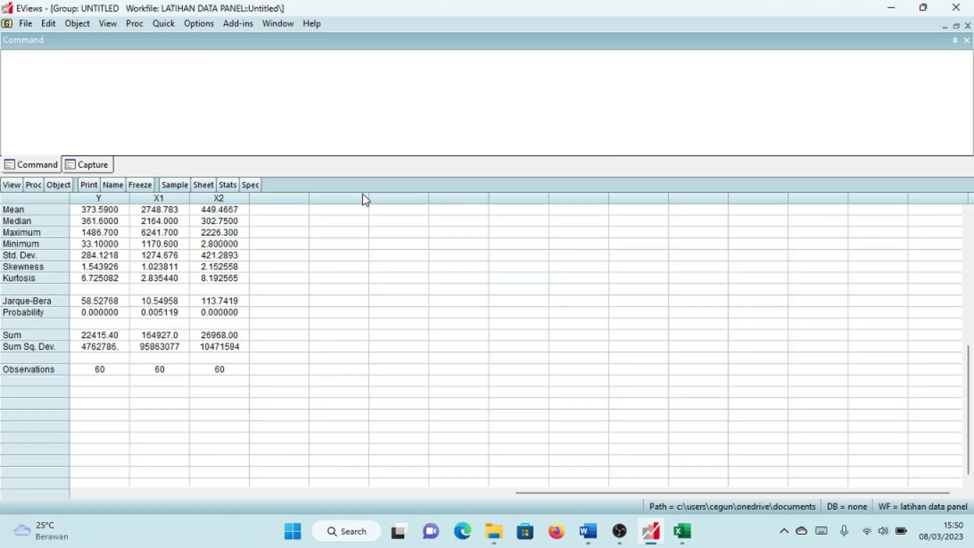
pyautogui.click(106, 197)
pyautogui.click(161, 198)
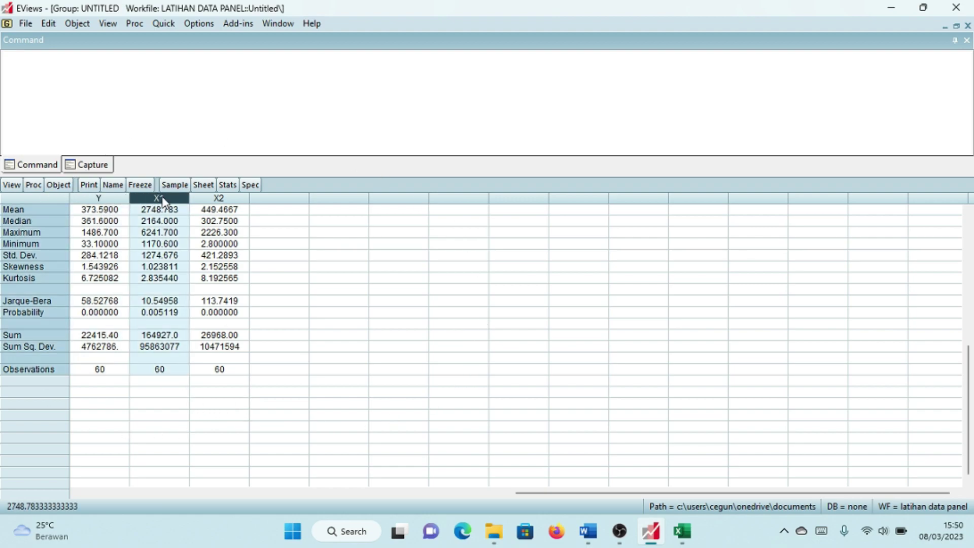
pyautogui.click(236, 199)
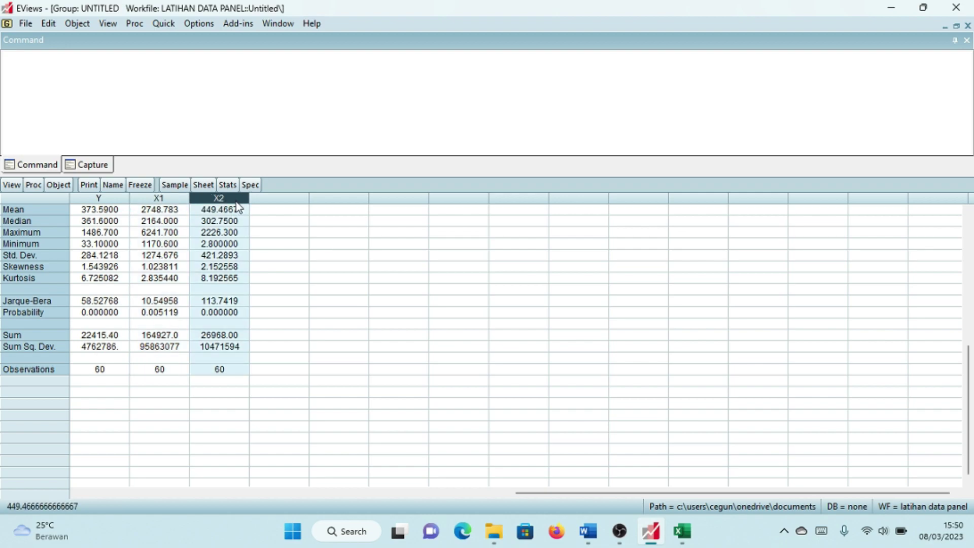
pyautogui.click(20, 210)
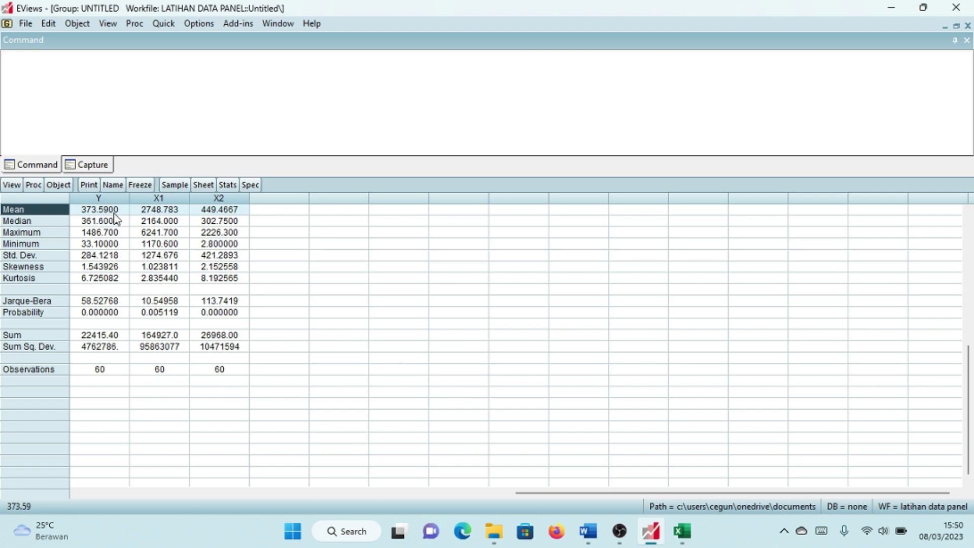
# Examine the Median, Maximum, Minimum, Std. Dev., Skewness, Kurtosis and Probability rows of the descriptive statistics for Y, X1 and X2
pyautogui.click(29, 220)
pyautogui.click(37, 233)
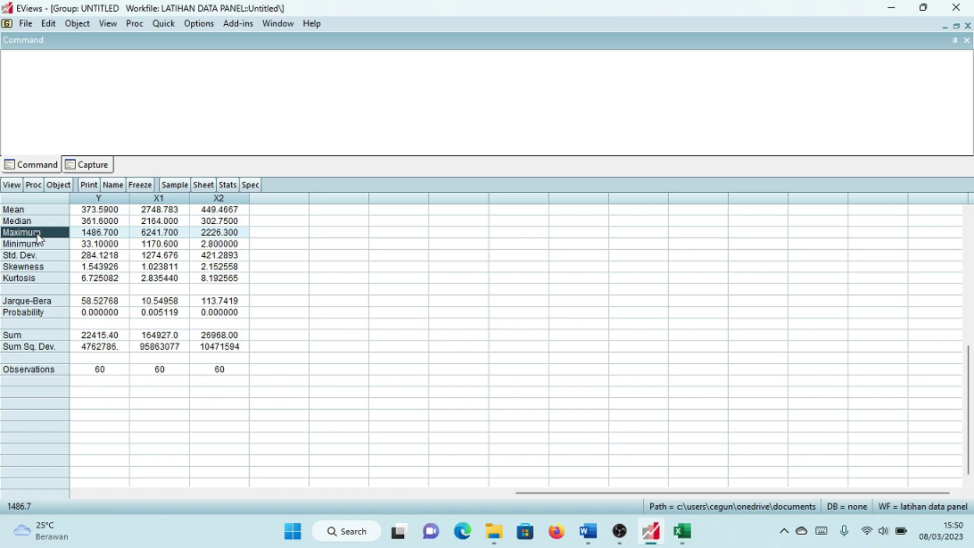
pyautogui.click(44, 245)
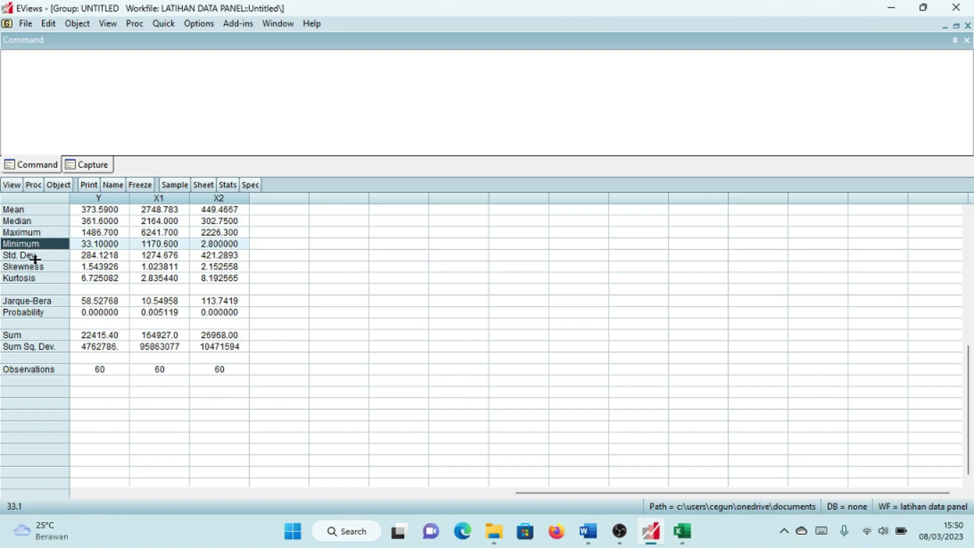
pyautogui.click(37, 256)
pyautogui.click(38, 266)
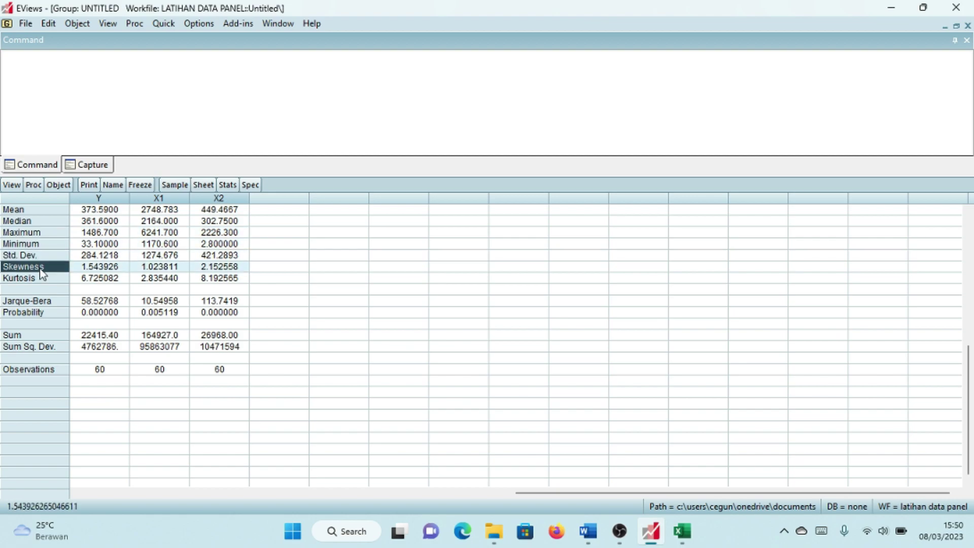
pyautogui.click(42, 279)
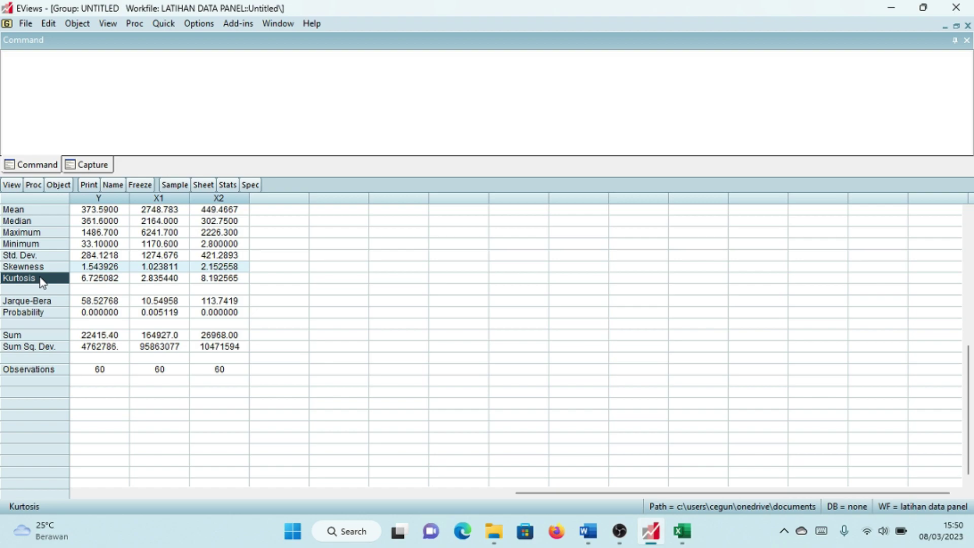
pyautogui.click(36, 315)
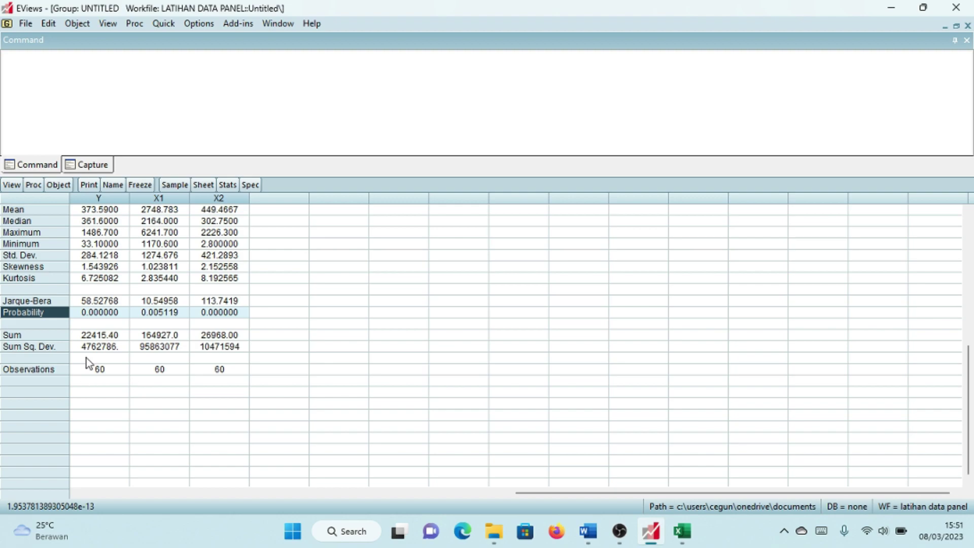
pyautogui.scroll(1, 123, 310)
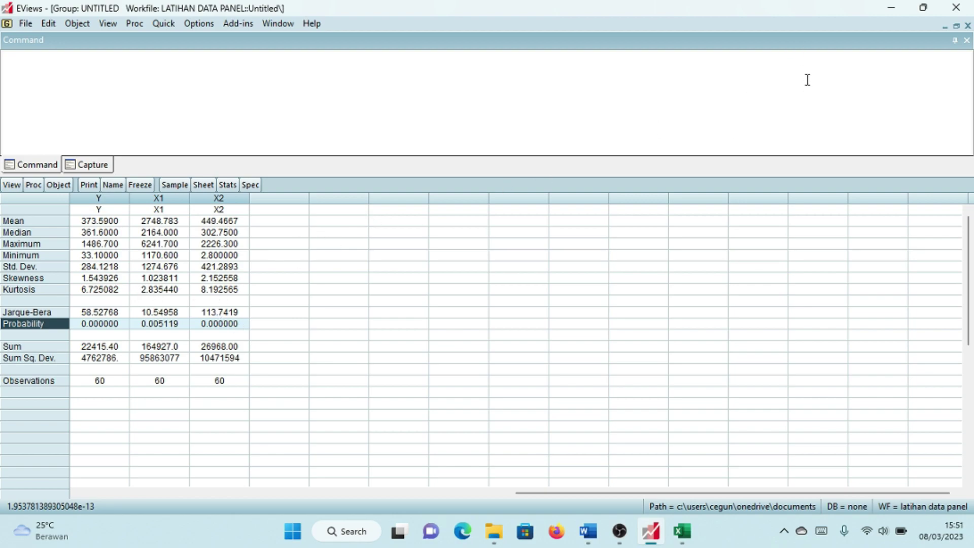
# Minimize the EViews window and close the LATIHAN REGRESI DATA PANEL folder window to return to the desktop
pyautogui.click(885, 12)
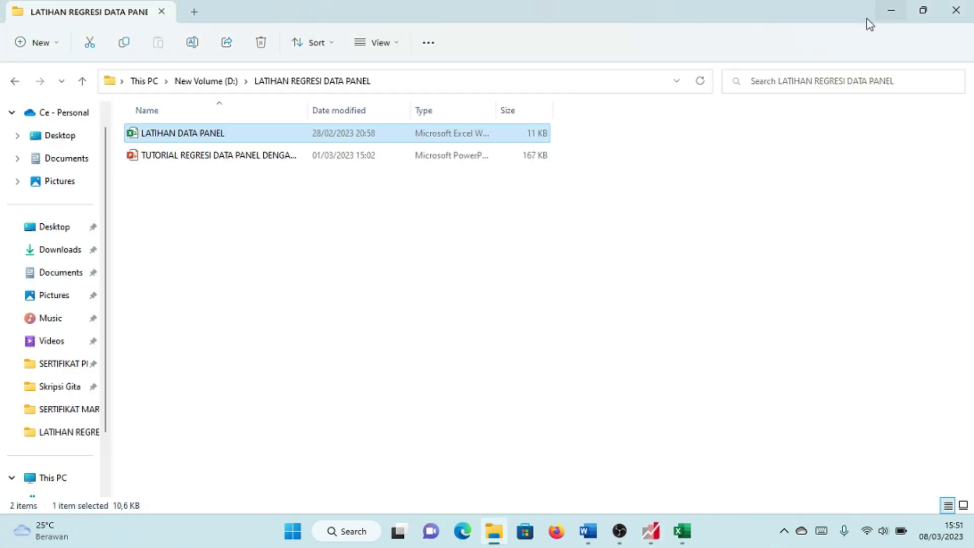
pyautogui.click(956, 11)
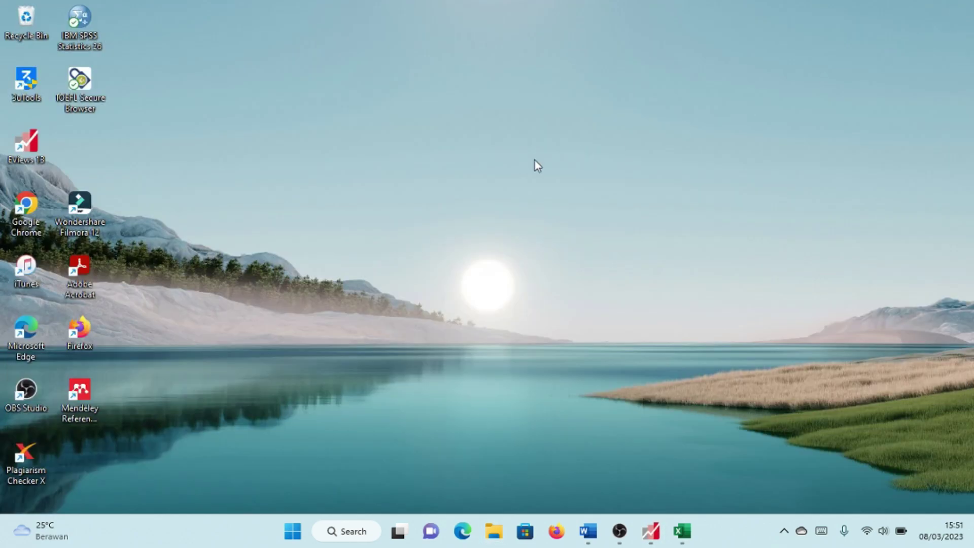